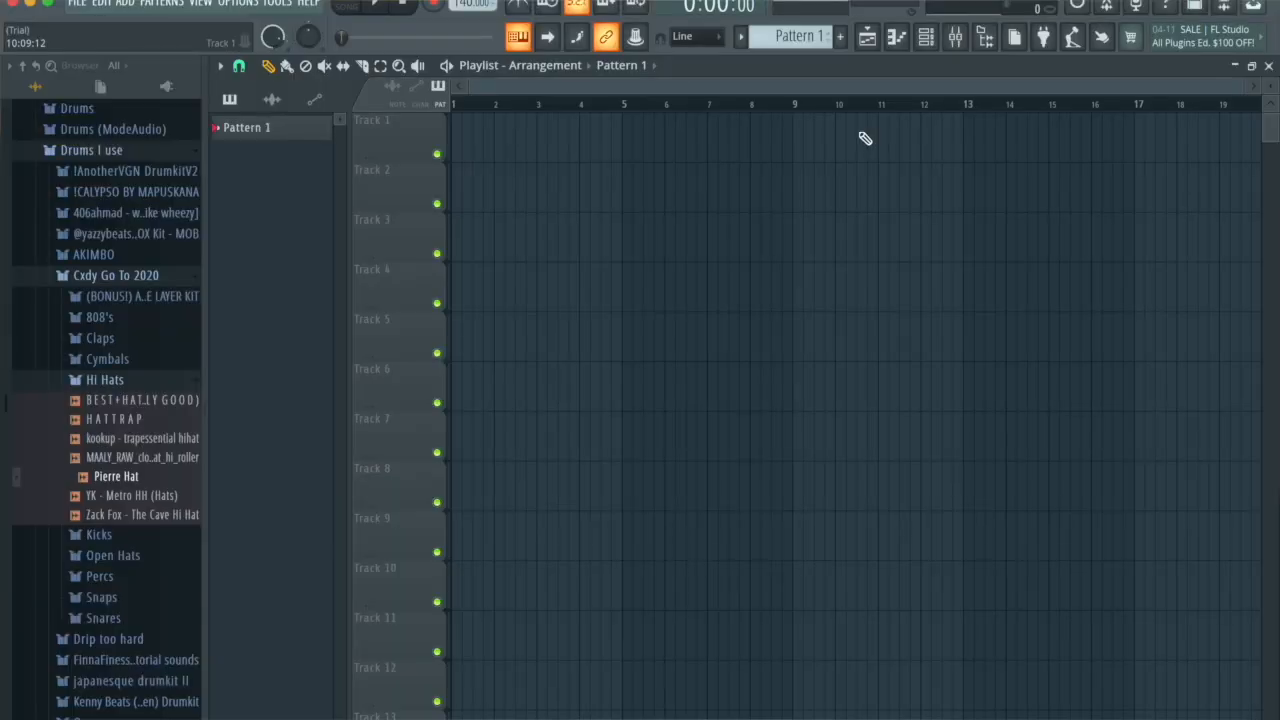
{"action": "left_click", "coordinate": [928, 38]}
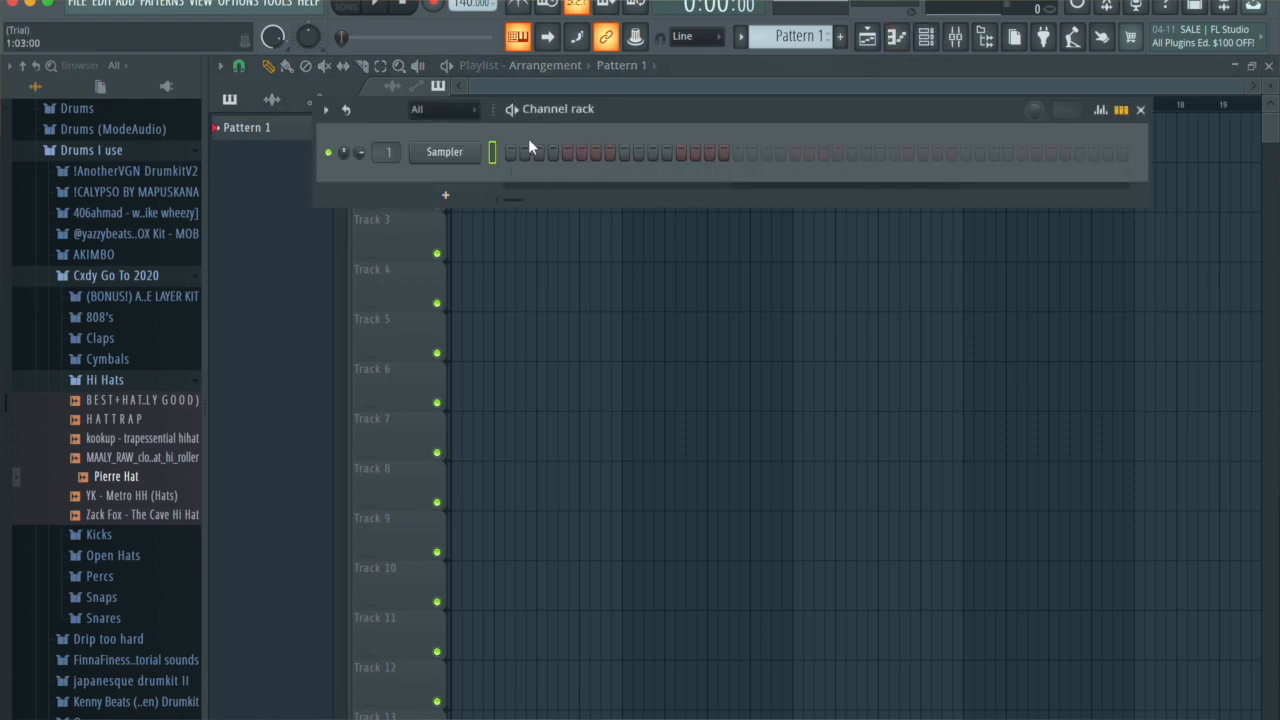
{"action": "left_click", "coordinate": [461, 199]}
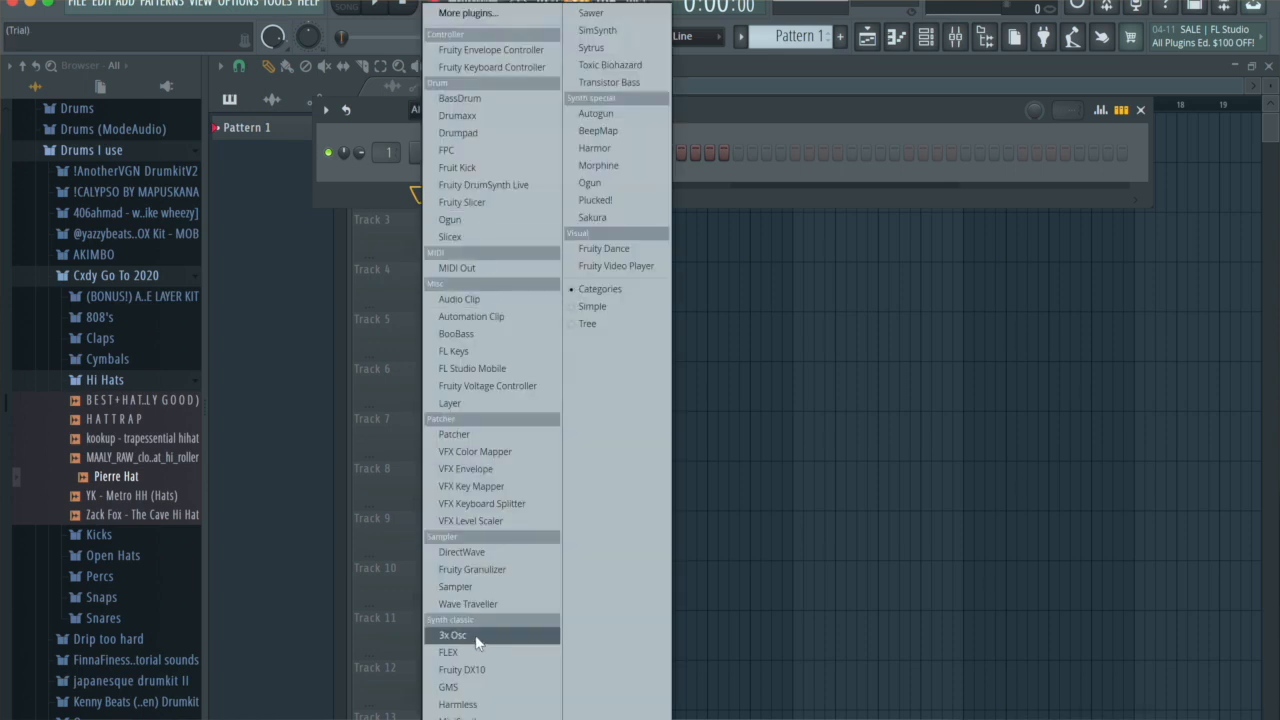
{"action": "left_click", "coordinate": [463, 586]}
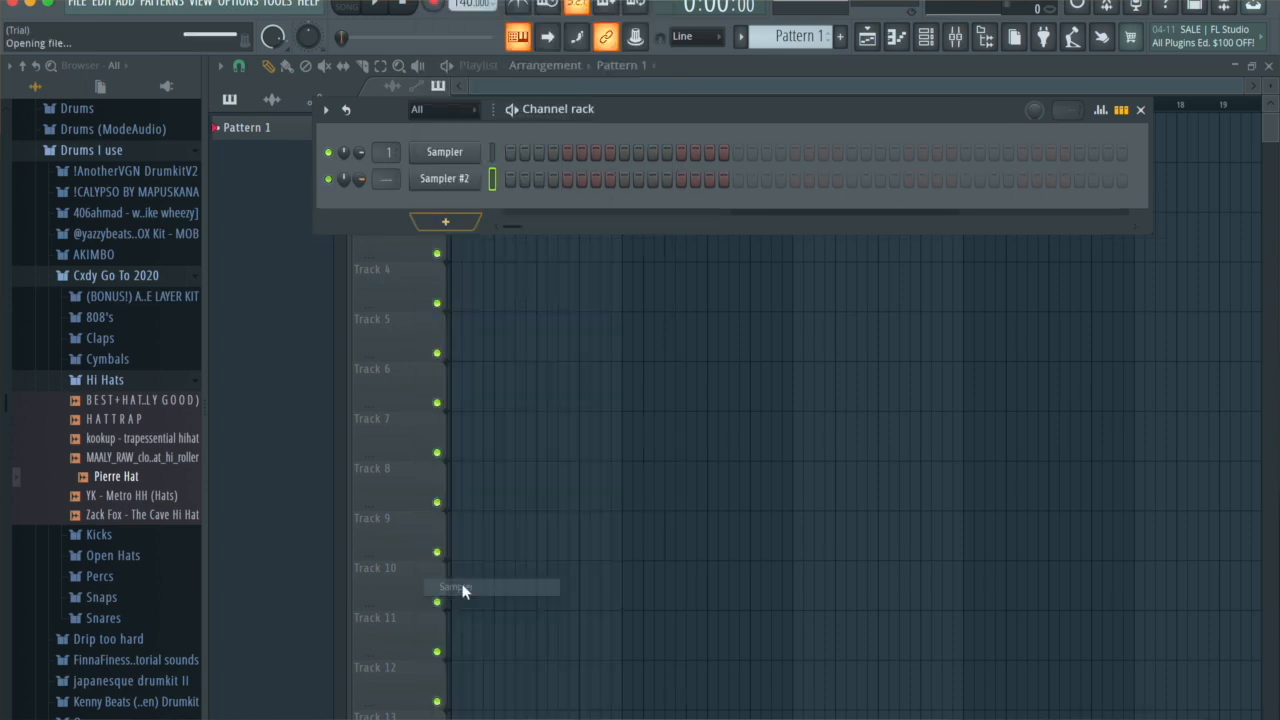
{"action": "right_click", "coordinate": [453, 190]}
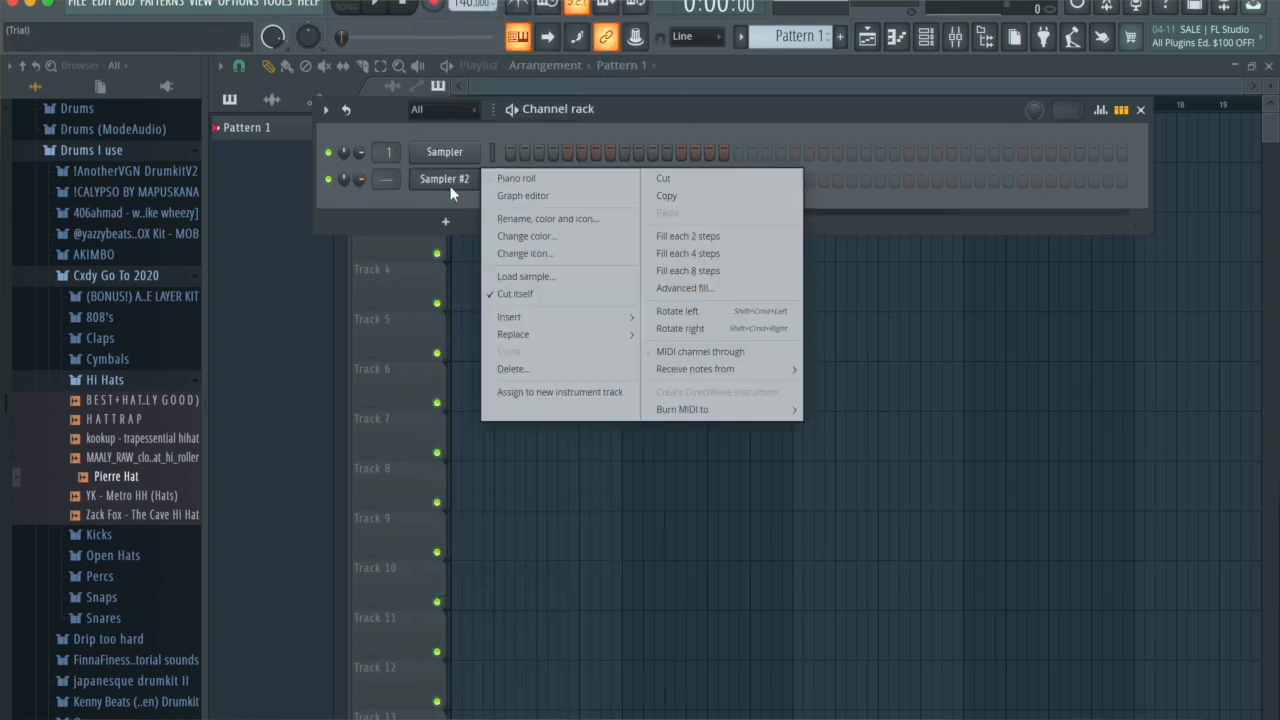
{"action": "left_click", "coordinate": [515, 316]}
{"action": "left_click", "coordinate": [718, 442]}
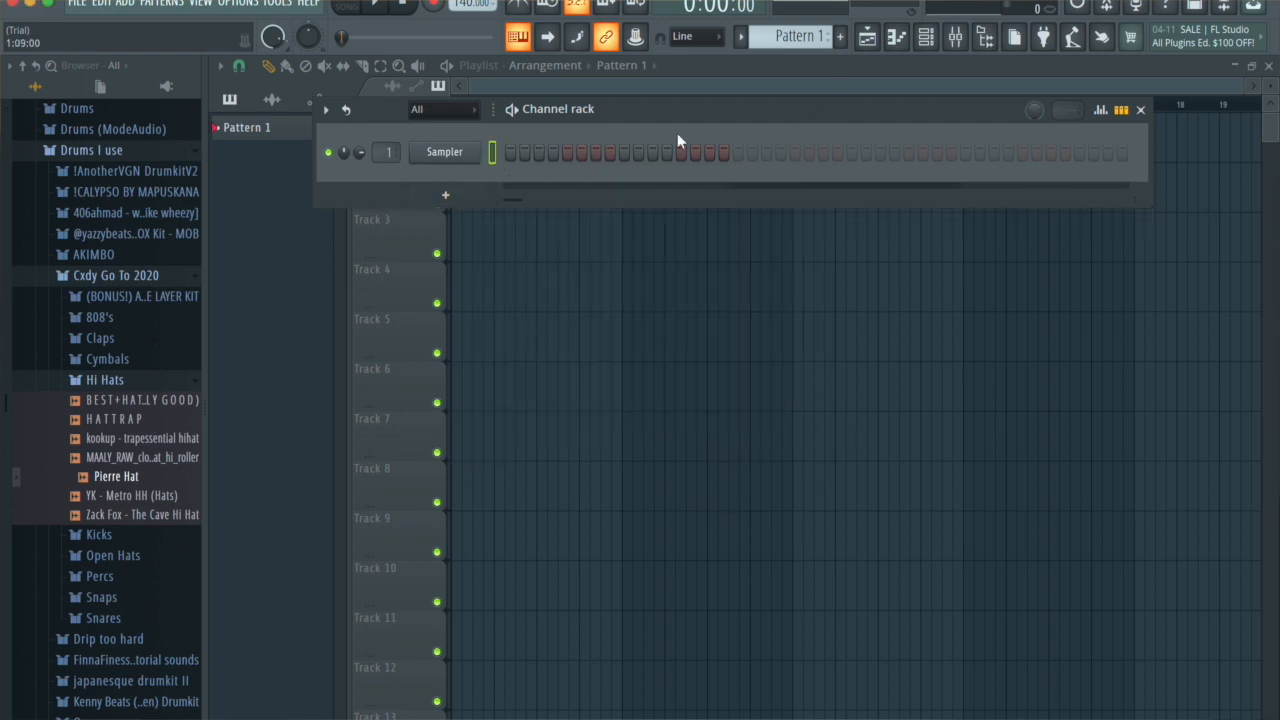
Stamp a Minor Natural (Aeolian) scale from C5 in the Sampler's piano roll and copy it one octave up and one octave down.
{"action": "left_click", "coordinate": [897, 38]}
{"action": "left_click", "coordinate": [273, 63]}
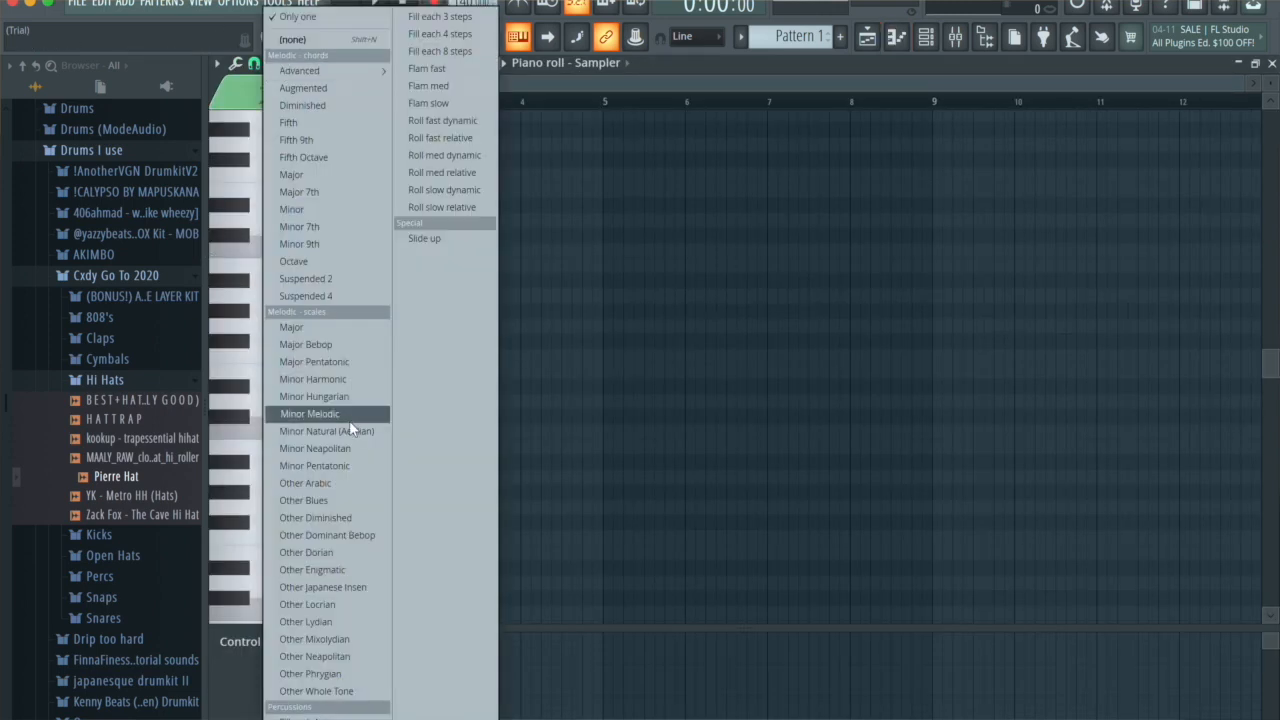
{"action": "left_click", "coordinate": [346, 429]}
{"action": "left_click", "coordinate": [283, 446]}
{"action": "left_click_drag", "start_coordinate": [263, 441], "coordinate": [232, 434]}
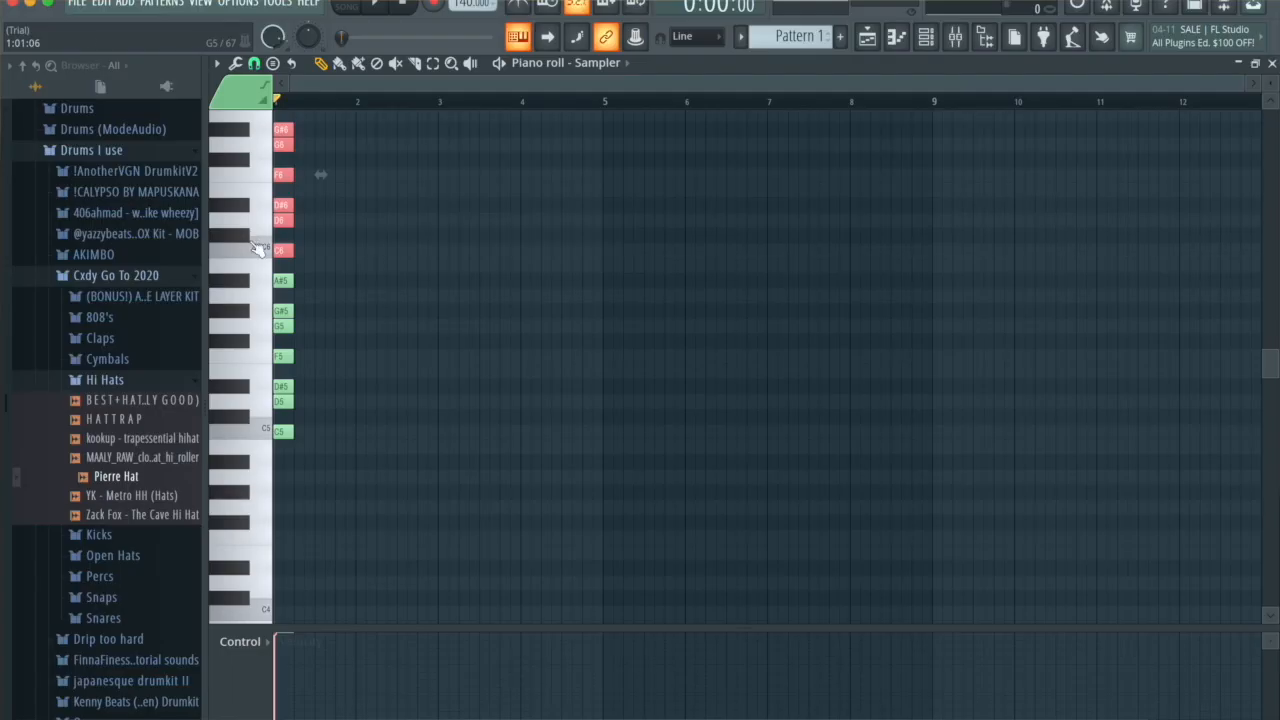
{"action": "left_click_drag", "start_coordinate": [281, 252], "coordinate": [270, 577]}
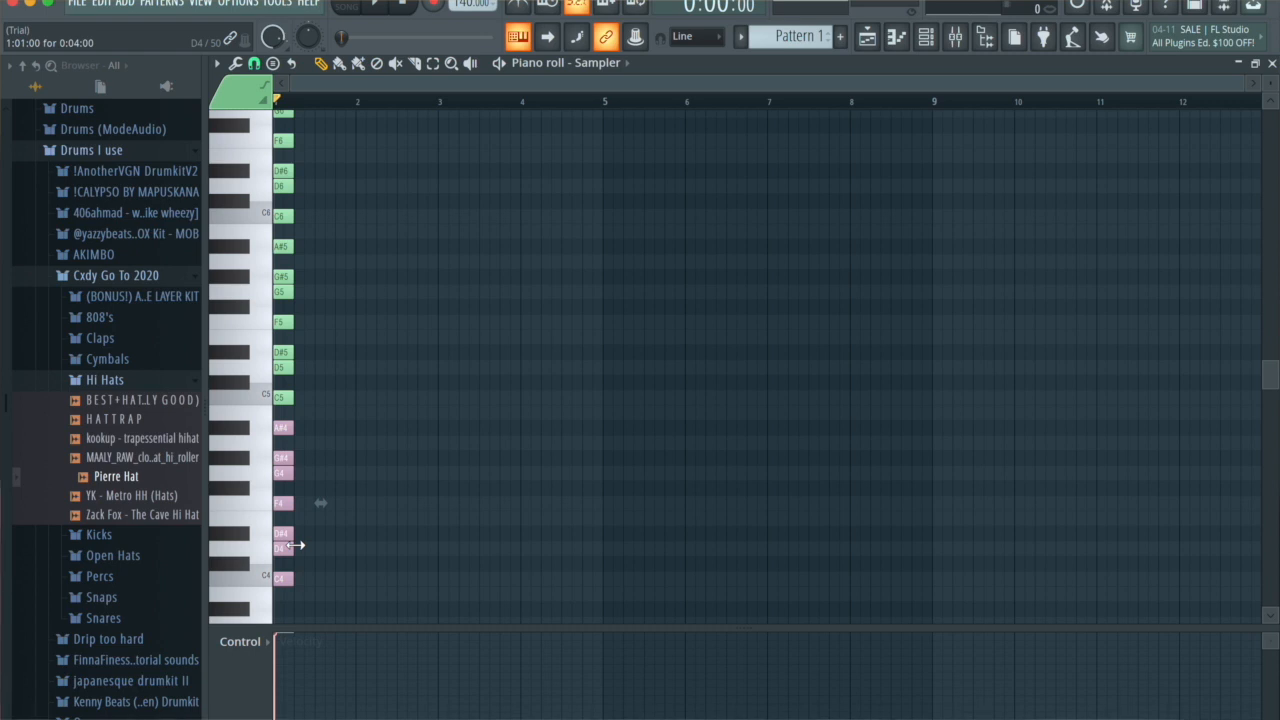
Lengthen all scale notes to the start of bar 5 with quick legato against a temporary E6 note, then lower their velocity.
{"action": "left_click", "coordinate": [603, 158]}
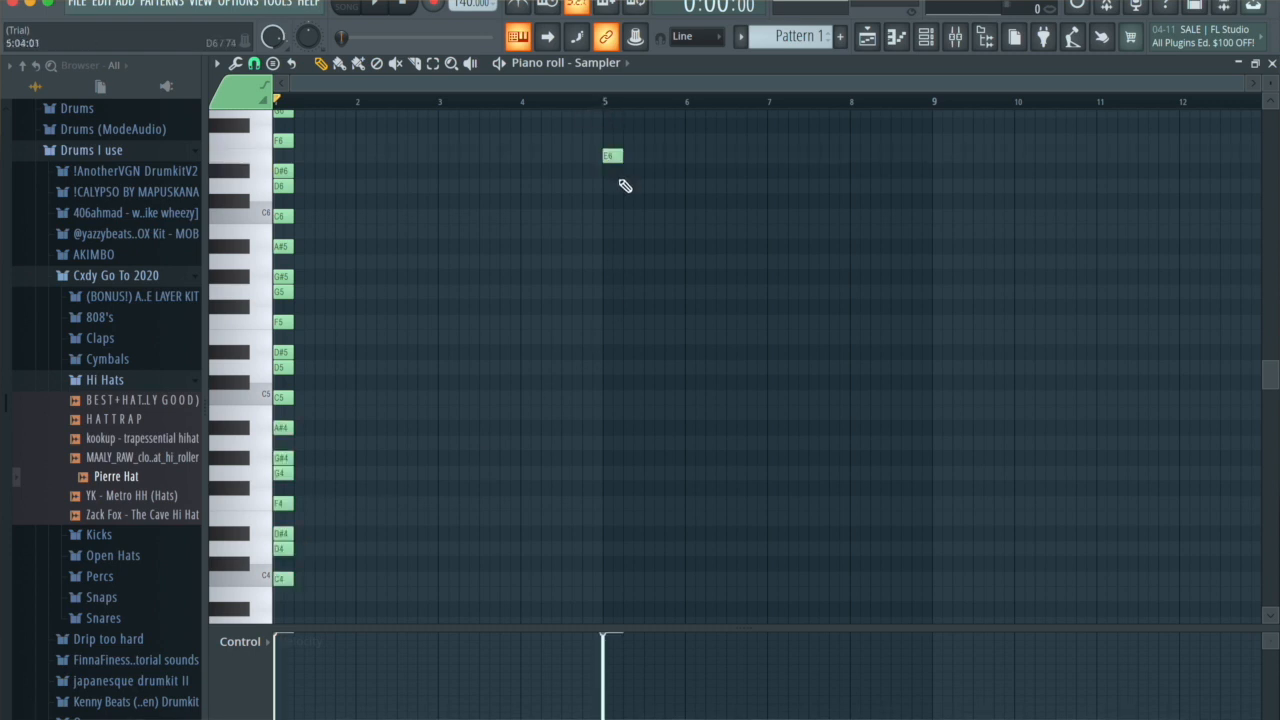
{"action": "scroll", "coordinate": [625, 171], "scroll_direction": "up", "scroll_amount": 4}
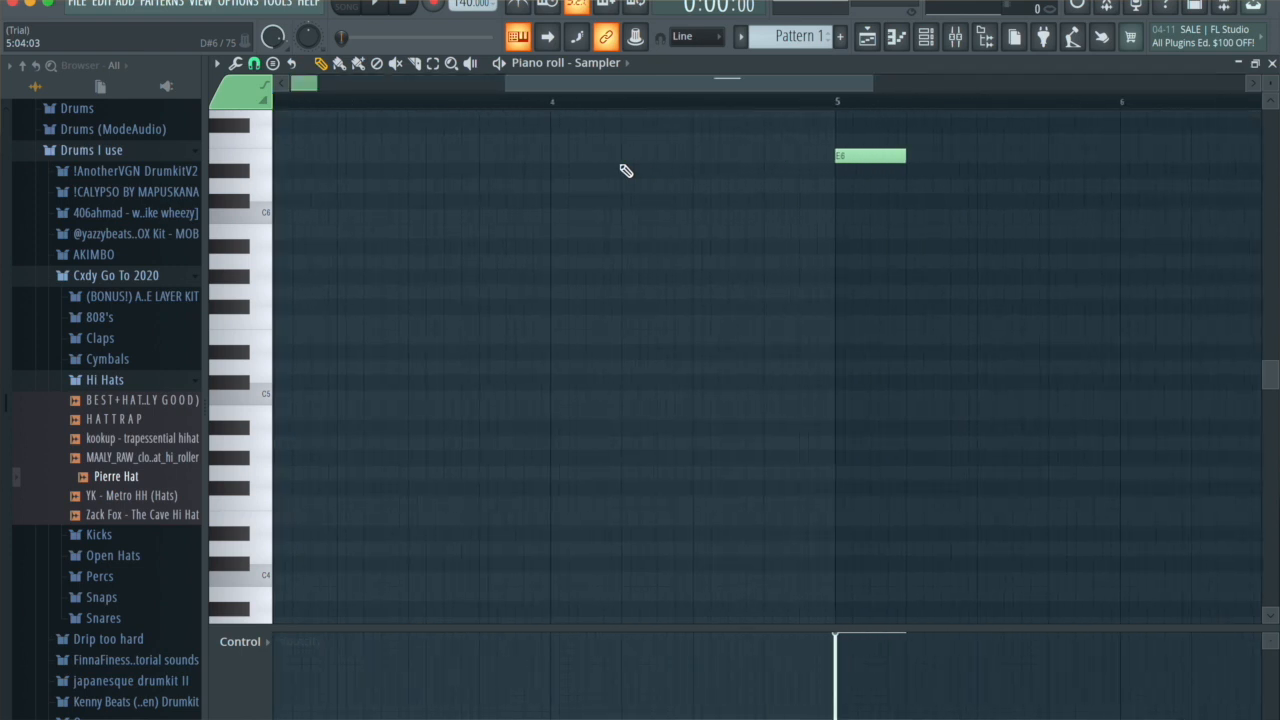
{"action": "key", "text": "super+l"}
{"action": "right_click", "coordinate": [899, 160]}
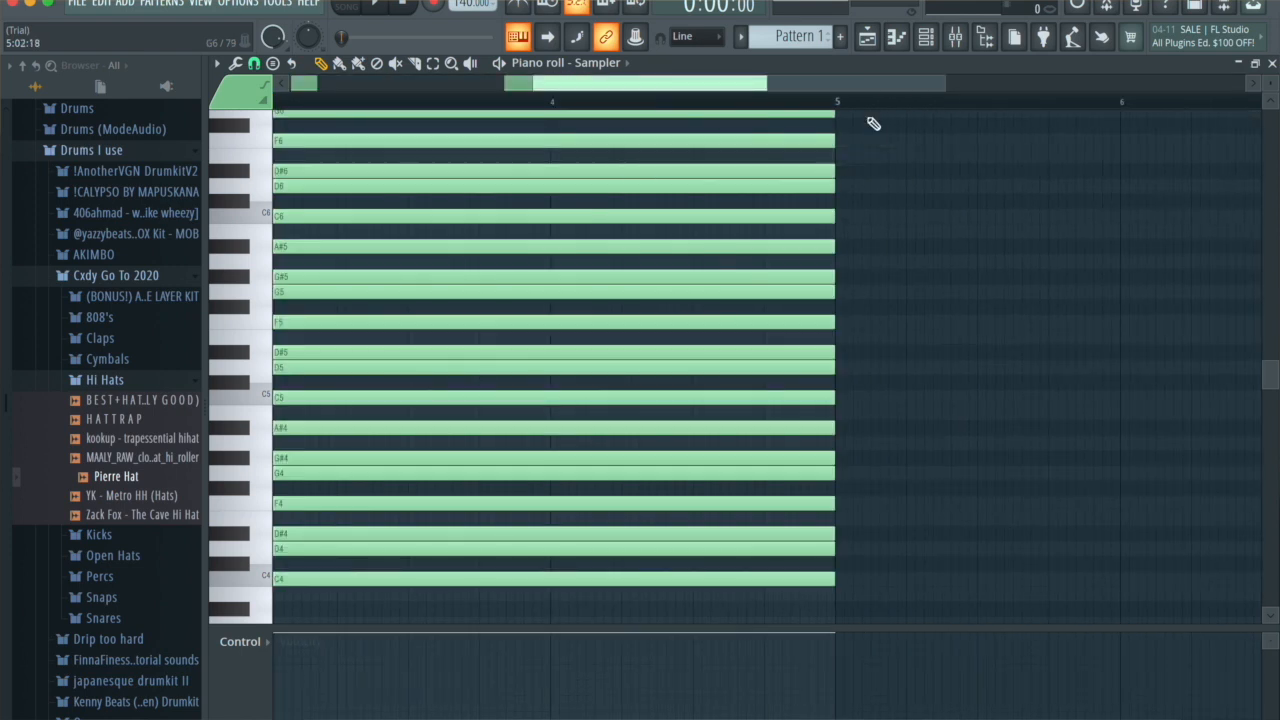
{"action": "left_click_drag", "start_coordinate": [841, 89], "coordinate": [299, 116]}
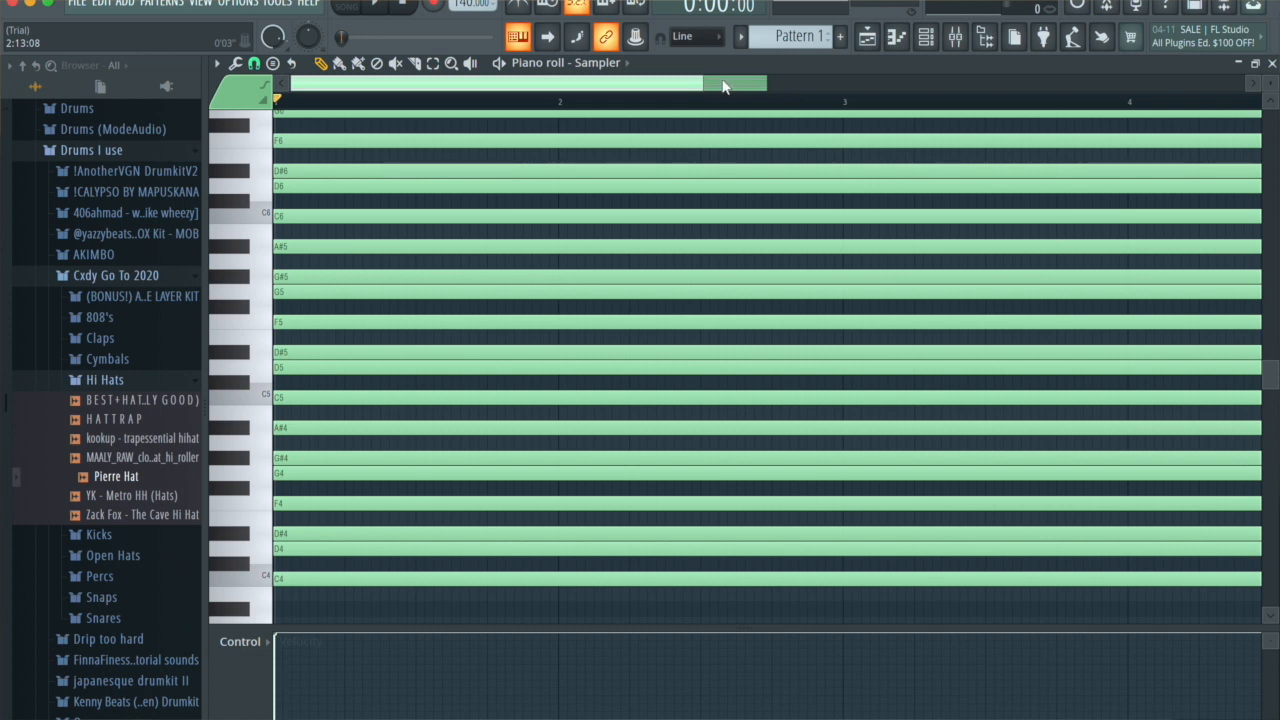
{"action": "left_click_drag", "start_coordinate": [699, 84], "coordinate": [1021, 85]}
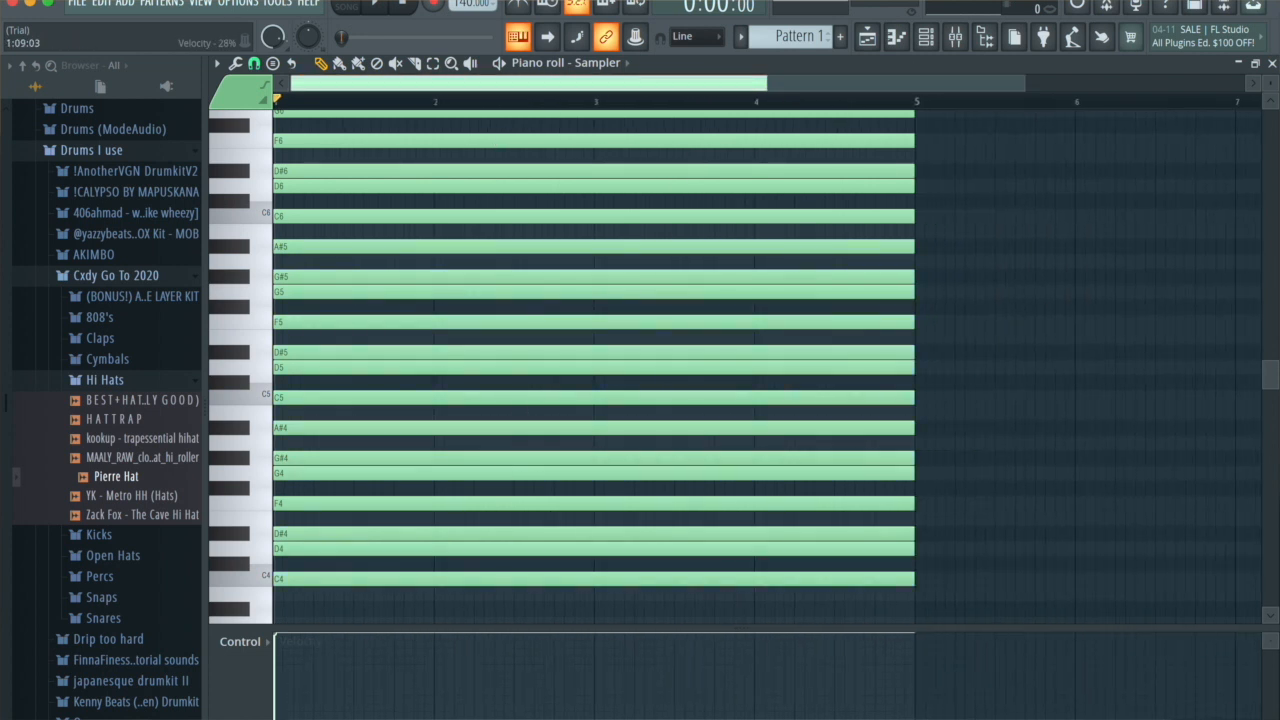
{"action": "left_click_drag", "start_coordinate": [307, 685], "coordinate": [306, 668]}
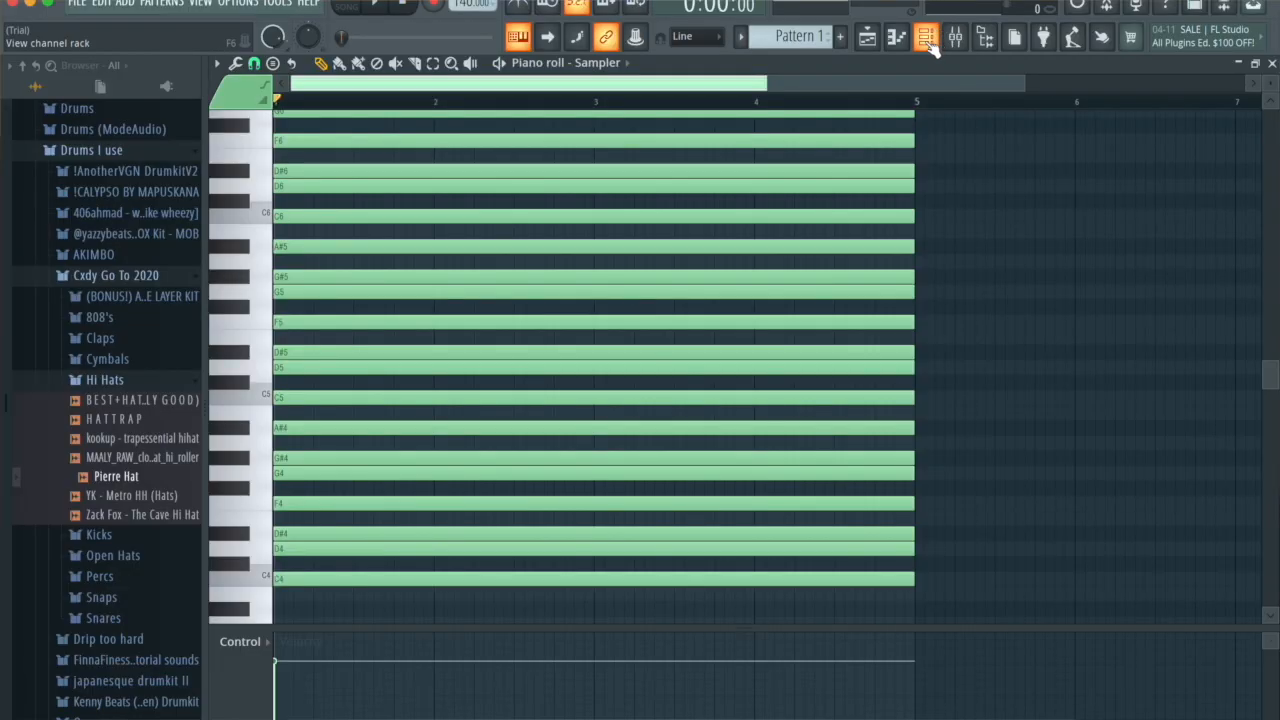
Add the VST version of Komplete Kontrol as a new channel and load its Ambient EP instrument.
{"action": "left_click", "coordinate": [940, 38]}
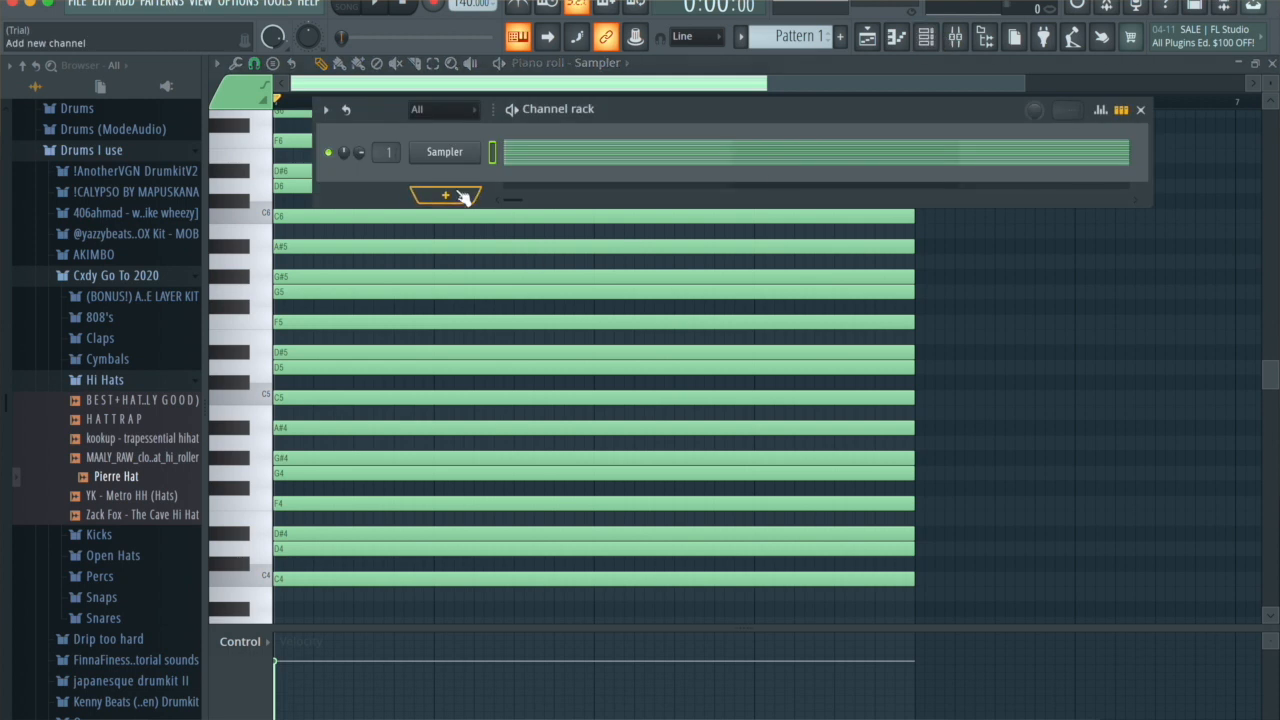
{"action": "left_click", "coordinate": [457, 196]}
{"action": "left_click", "coordinate": [480, 14]}
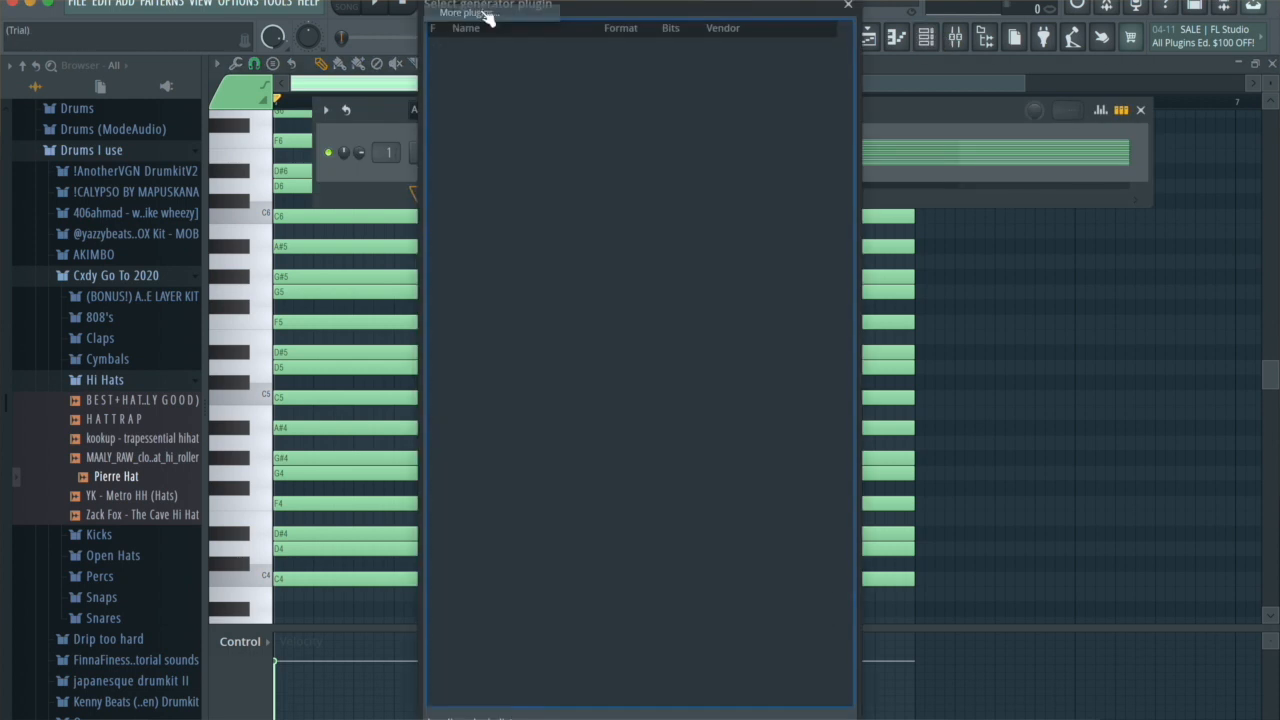
{"action": "type", "text": "komp"}
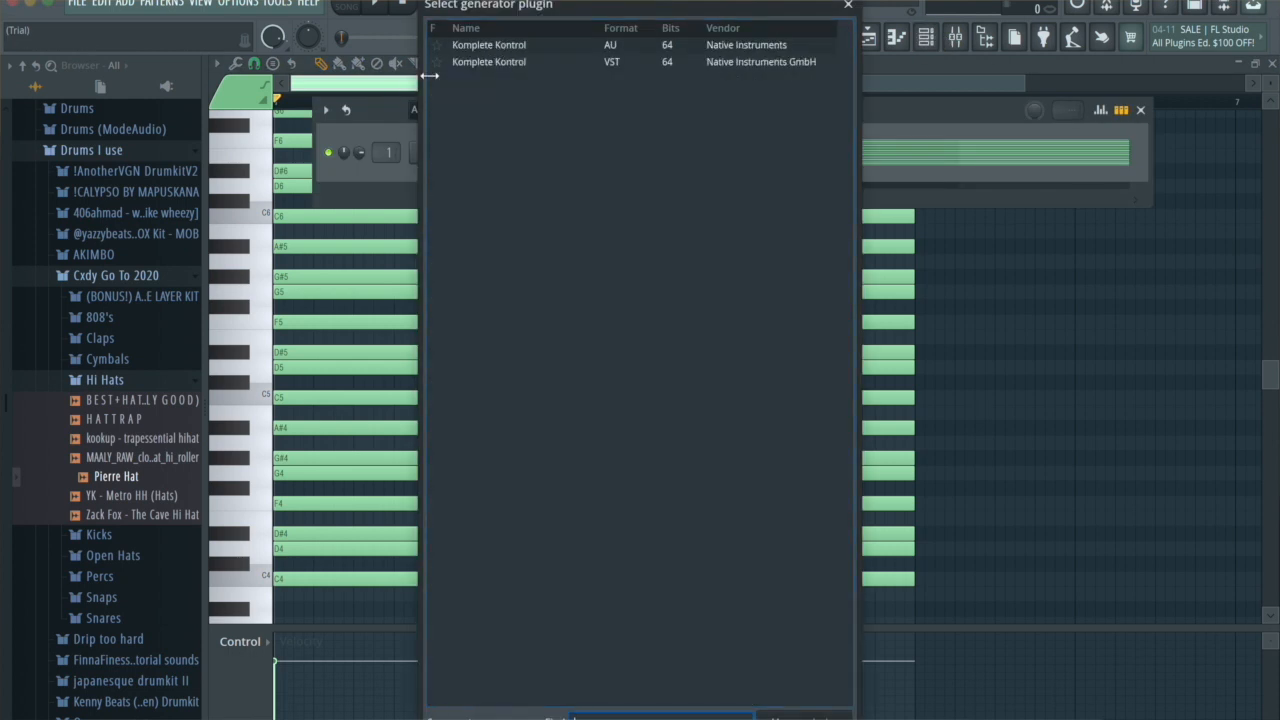
{"action": "double_click", "coordinate": [511, 63]}
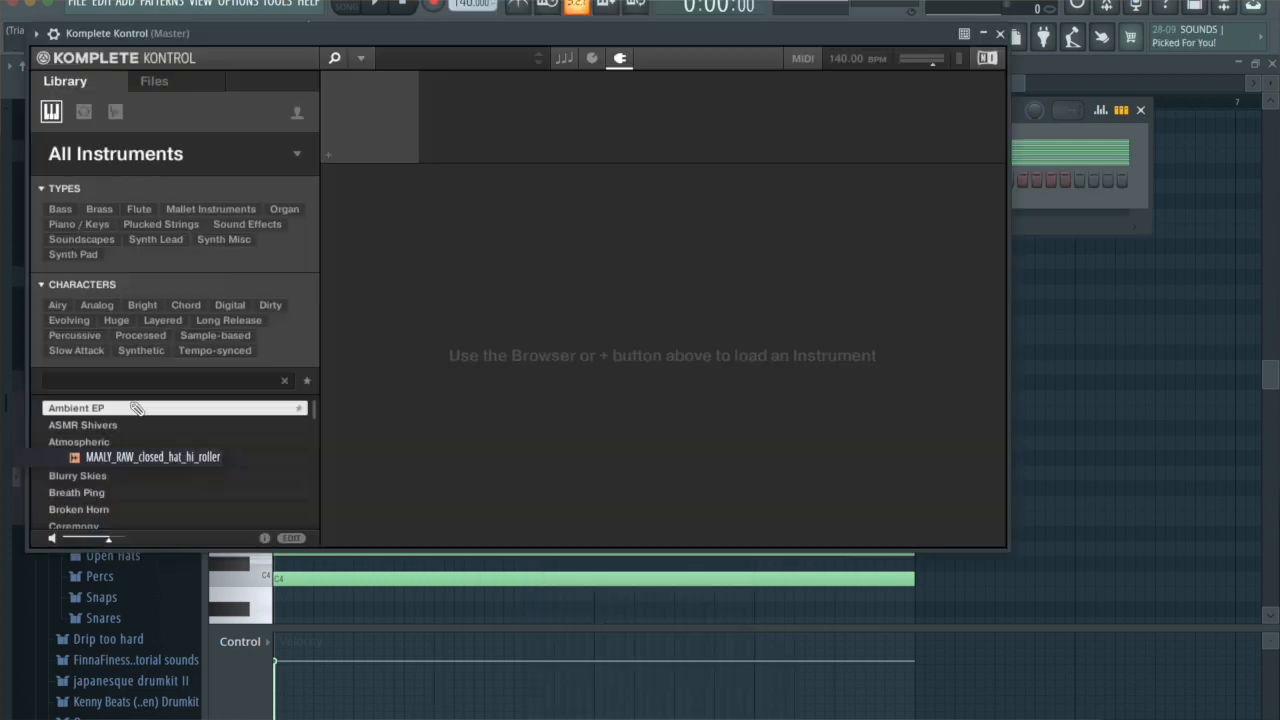
{"action": "left_click_drag", "start_coordinate": [102, 412], "coordinate": [98, 413]}
{"action": "double_click", "coordinate": [98, 410]}
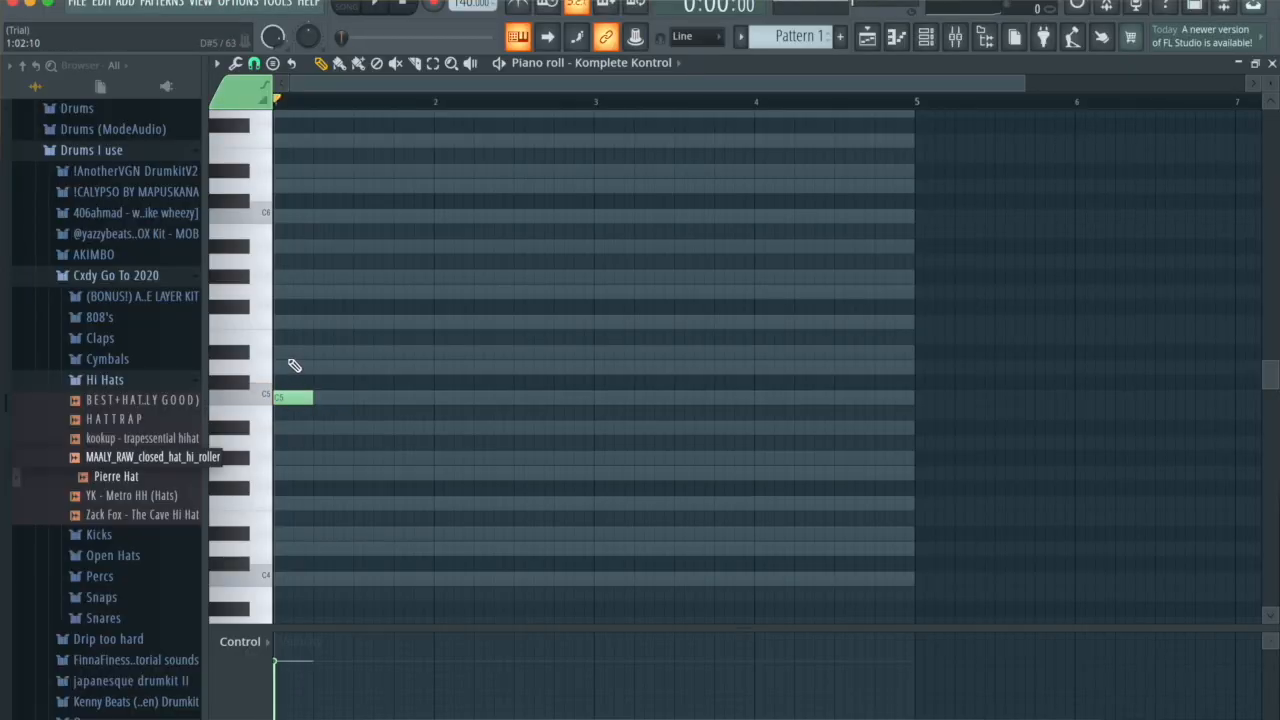
Build a chord of C5, D#5, G5 and A#5 at bar 1 in Komplete Kontrol's piano roll.
{"action": "left_click_drag", "start_coordinate": [294, 353], "coordinate": [213, 361]}
{"action": "left_click_drag", "start_coordinate": [300, 306], "coordinate": [300, 291]}
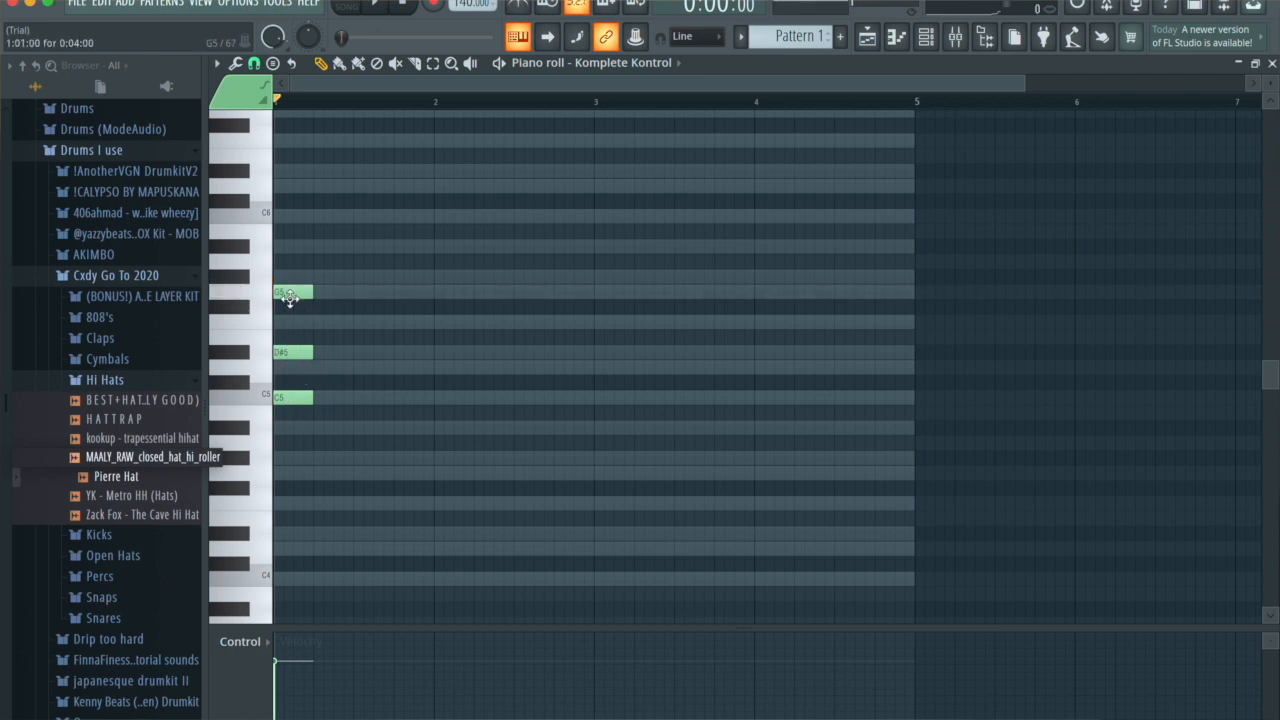
{"action": "left_click_drag", "start_coordinate": [292, 247], "coordinate": [208, 253]}
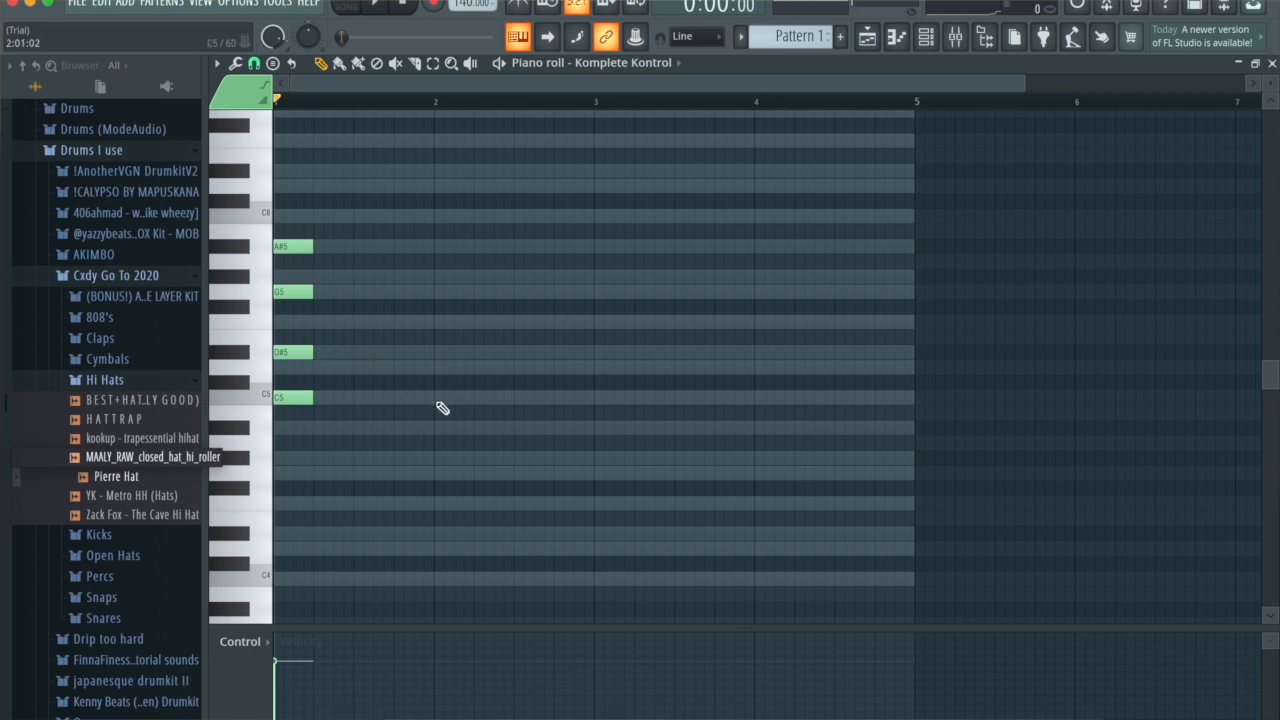
Place a second chord of G4, A#4, D5 and F5 at bar 2.
{"action": "left_click", "coordinate": [440, 460]}
{"action": "left_click_drag", "start_coordinate": [461, 457], "coordinate": [455, 472]}
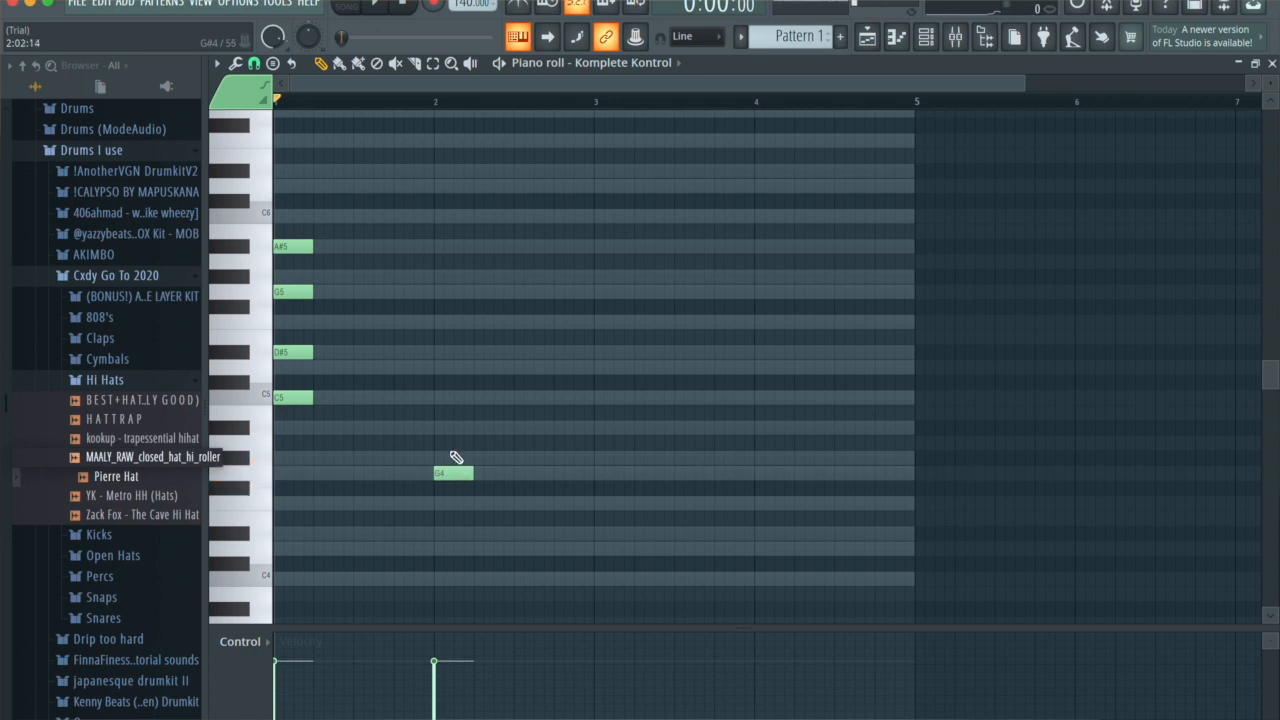
{"action": "left_click", "coordinate": [438, 430]}
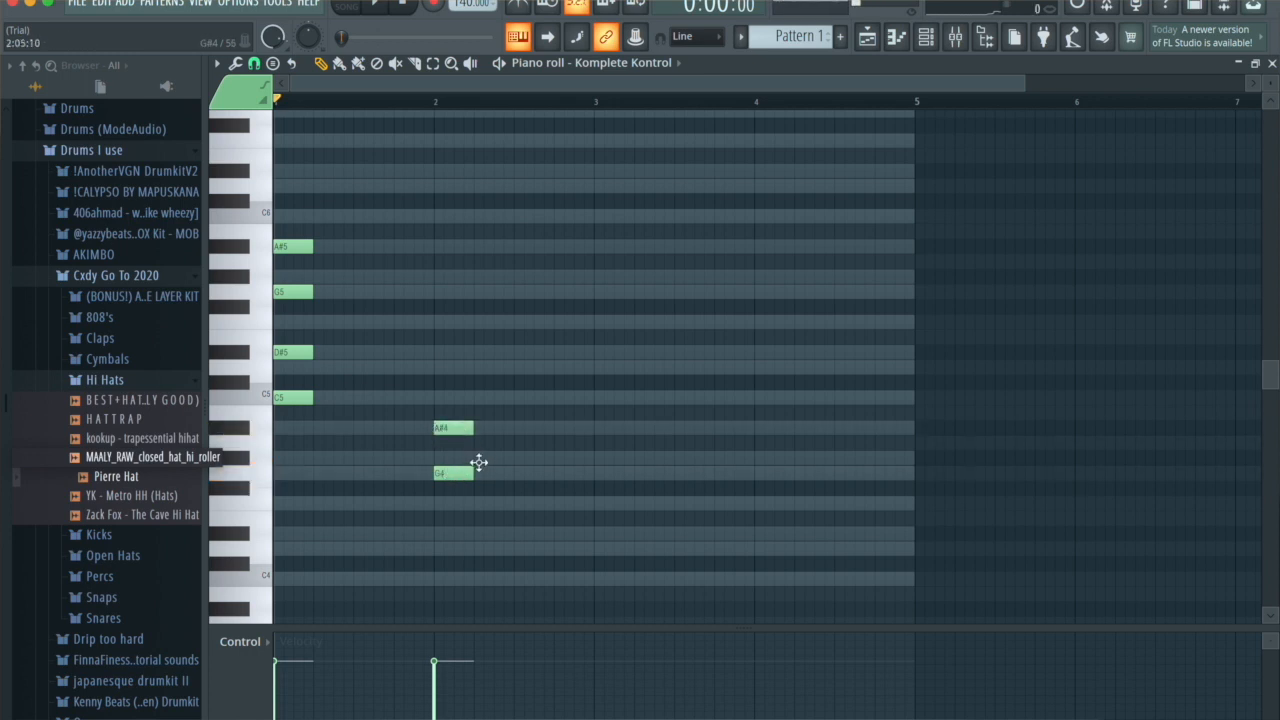
{"action": "left_click", "coordinate": [440, 367]}
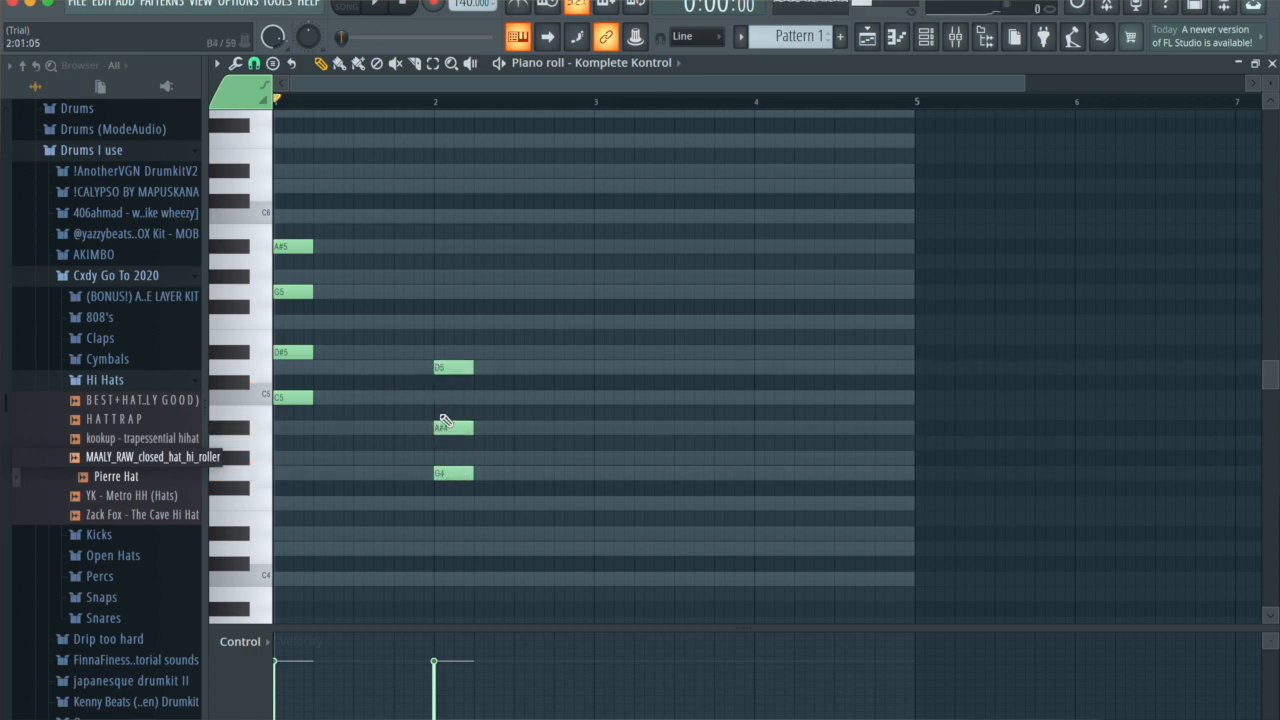
{"action": "left_click", "coordinate": [435, 323]}
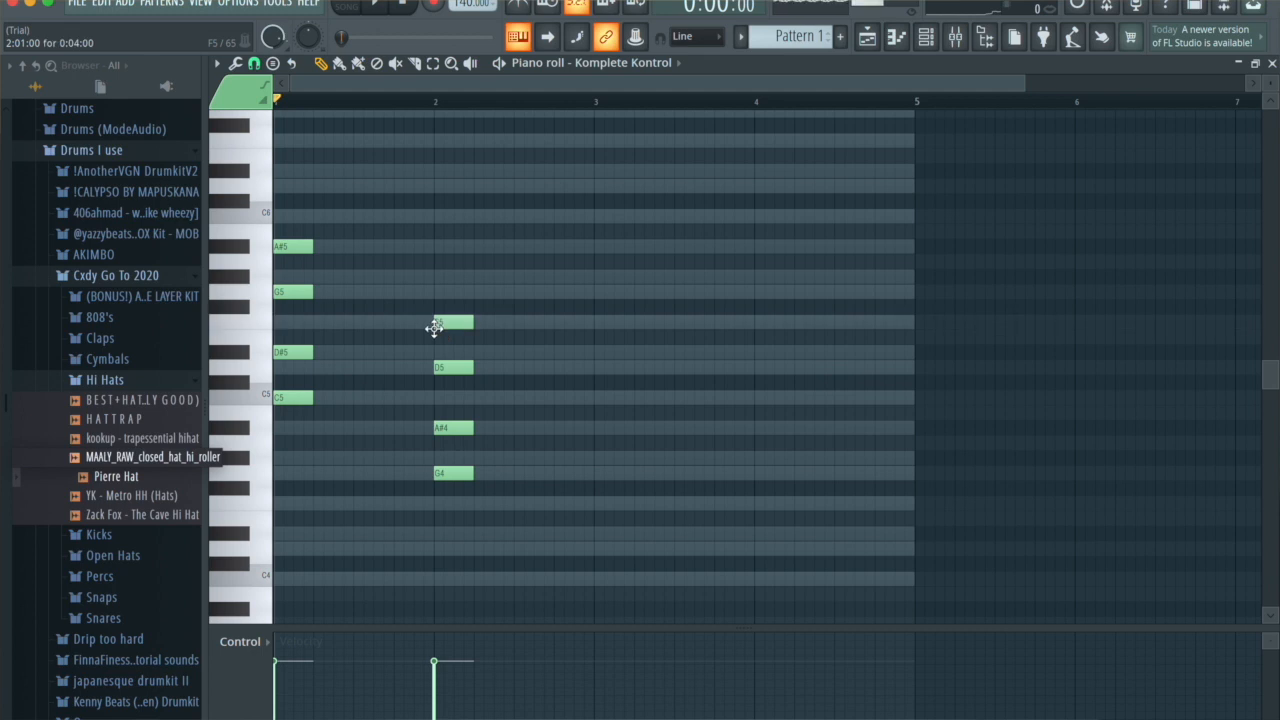
Stretch both chords to one full bar each with quick legato, using a temporary A#4 note at bar 3.
{"action": "left_click", "coordinate": [598, 431]}
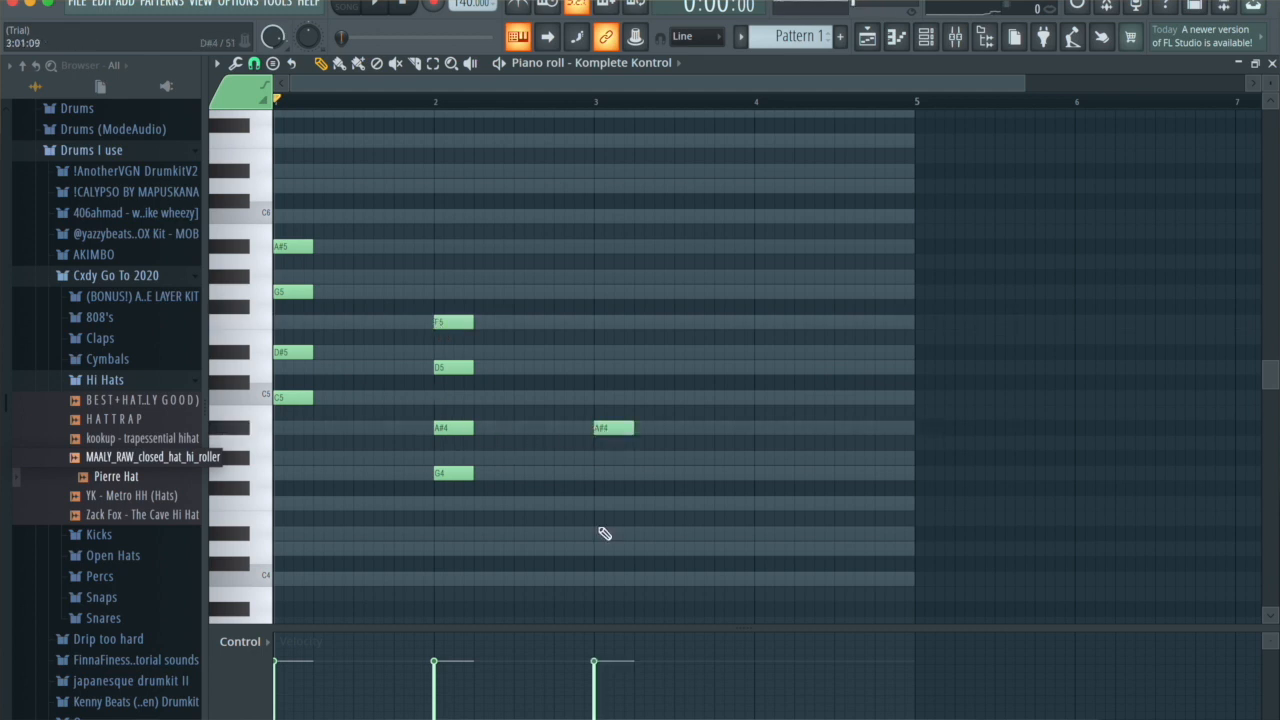
{"action": "key", "text": "ctrl+l"}
{"action": "right_click", "coordinate": [622, 429]}
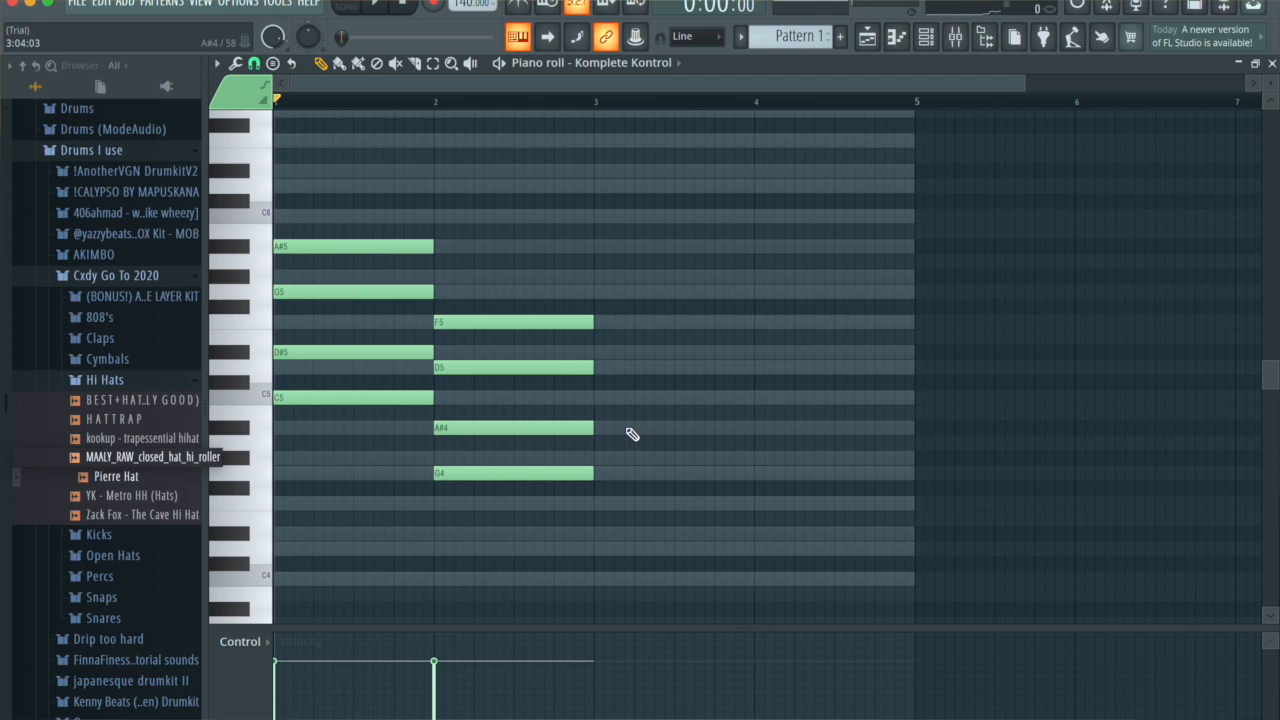
Copy both chords from Komplete Kontrol into the Sampler's piano roll, replacing all of its scale notes.
{"action": "key", "text": "ctrl+a"}
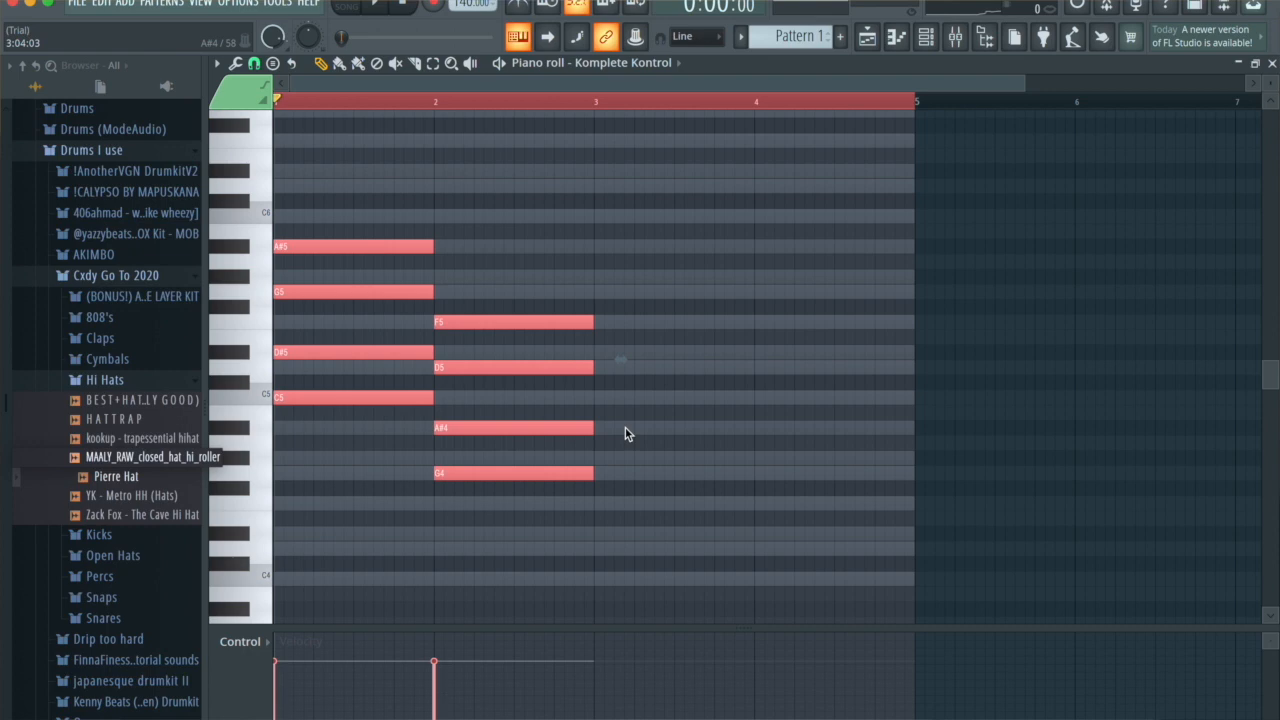
{"action": "left_click", "coordinate": [631, 66]}
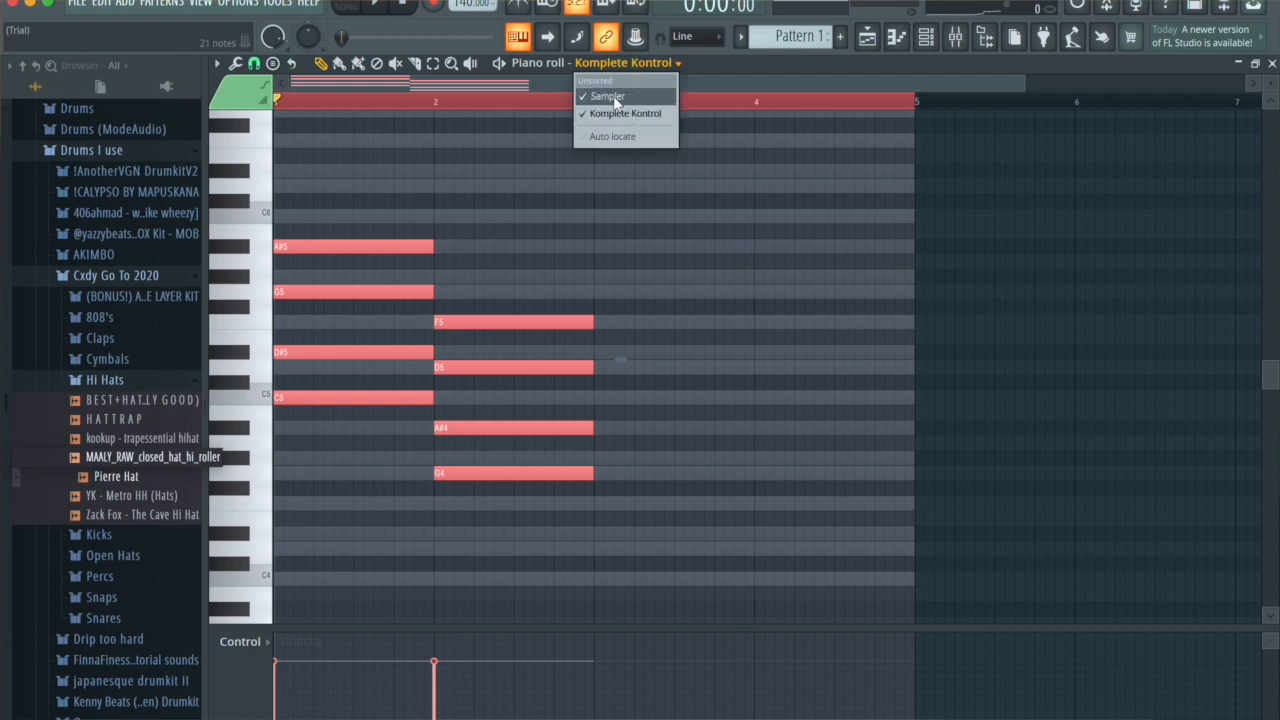
{"action": "left_click", "coordinate": [608, 96]}
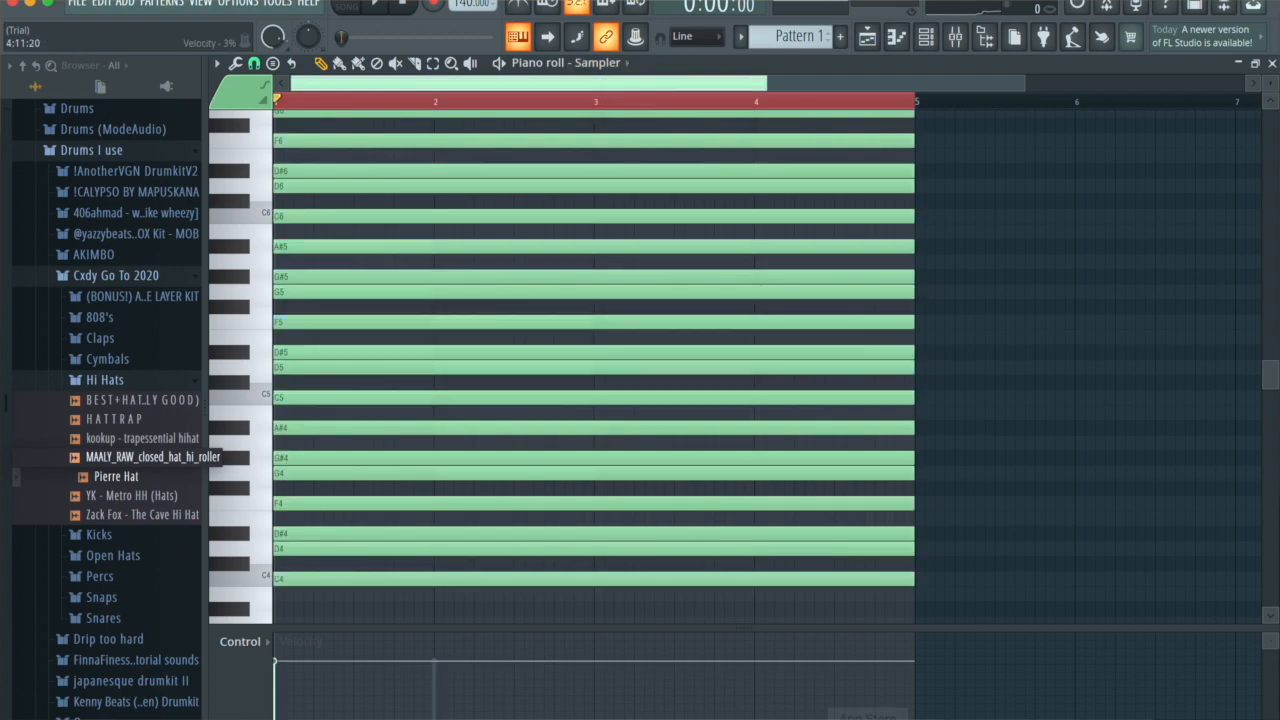
{"action": "left_click_drag", "start_coordinate": [818, 597], "coordinate": [742, 146]}
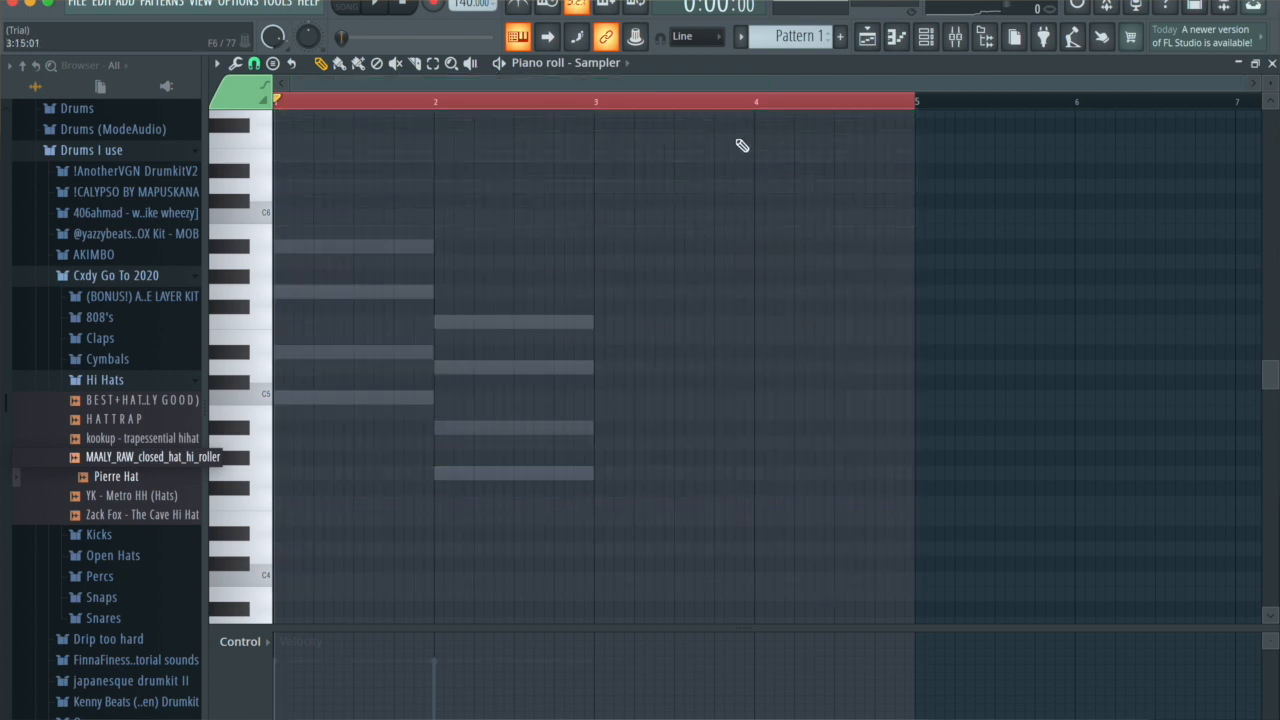
{"action": "key", "text": "ctrl+v"}
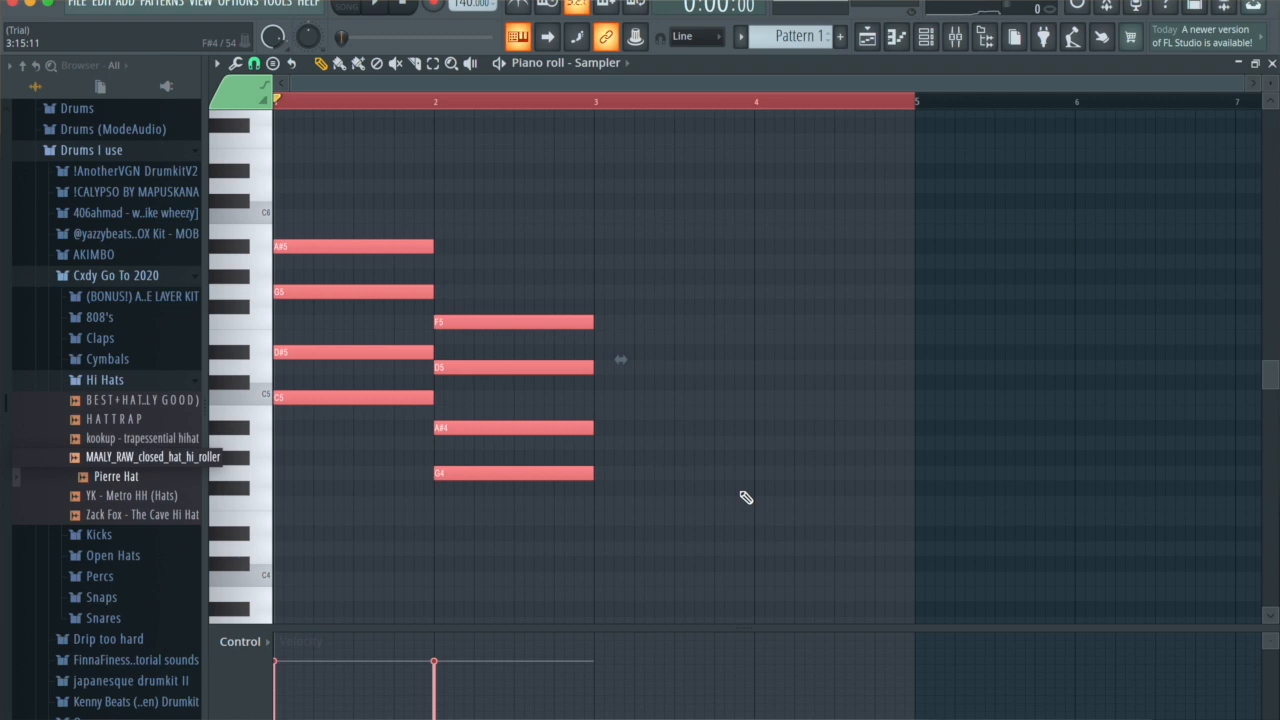
{"action": "key", "text": "ctrl+b"}
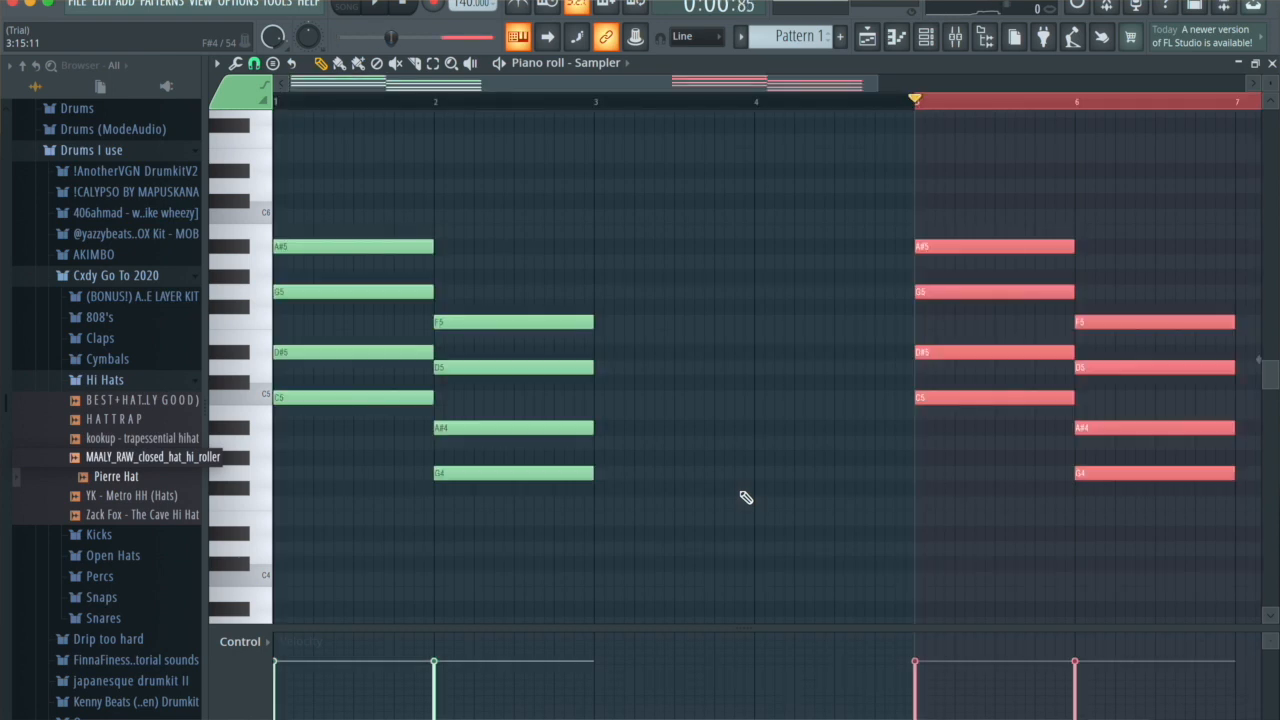
{"action": "key", "text": "ctrl+z"}
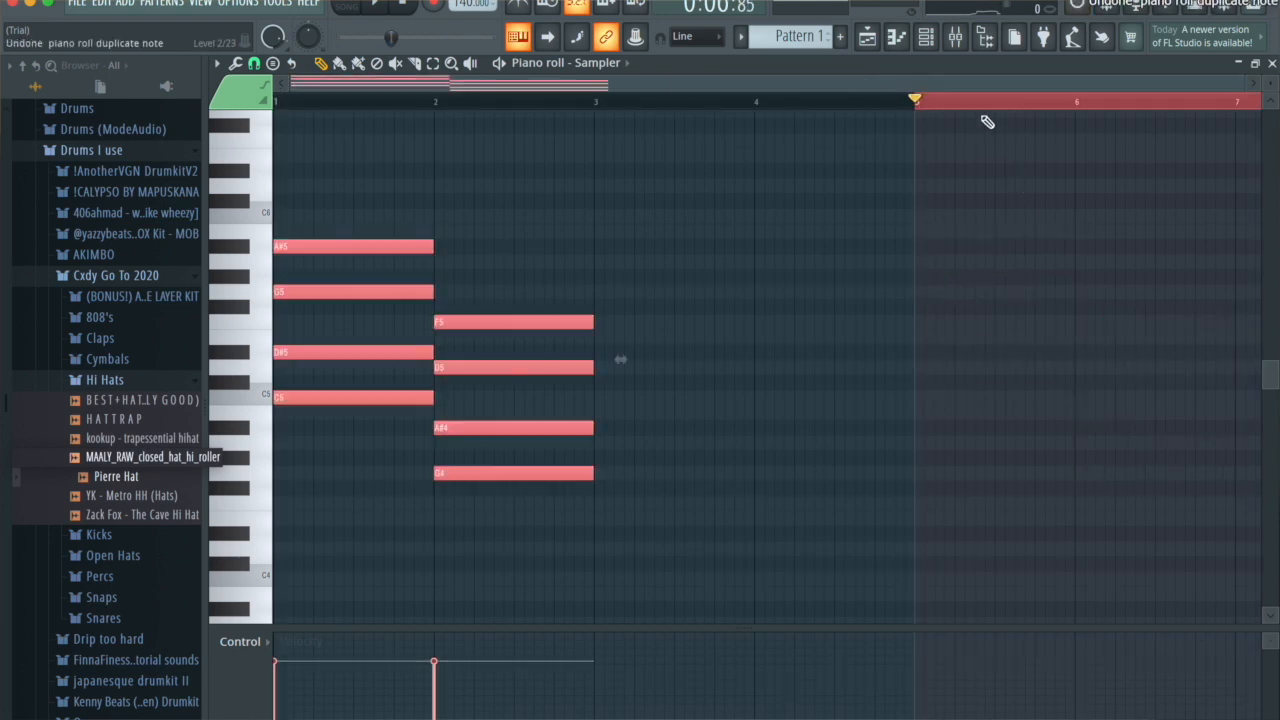
{"action": "left_click", "coordinate": [979, 108], "text": "ctrl"}
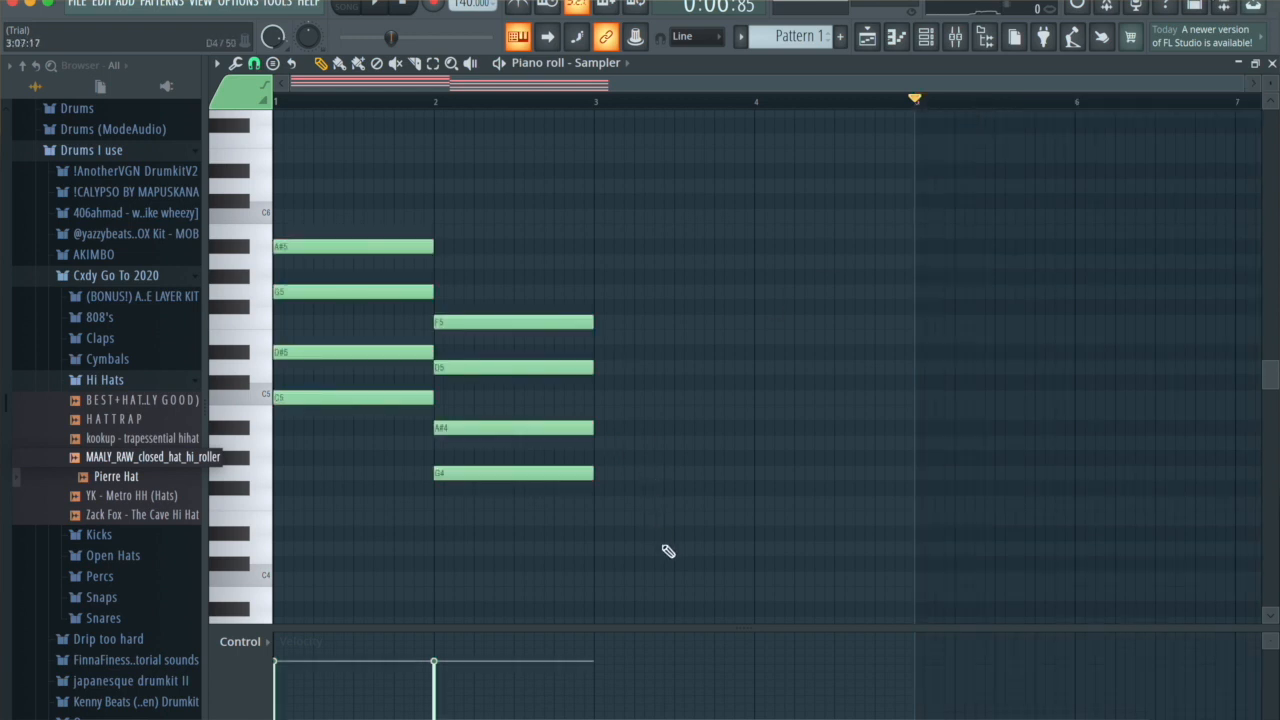
Duplicate both chords into bars 3 and 4 of the Sampler's piano roll.
{"action": "left_click_drag", "start_coordinate": [657, 551], "coordinate": [290, 233]}
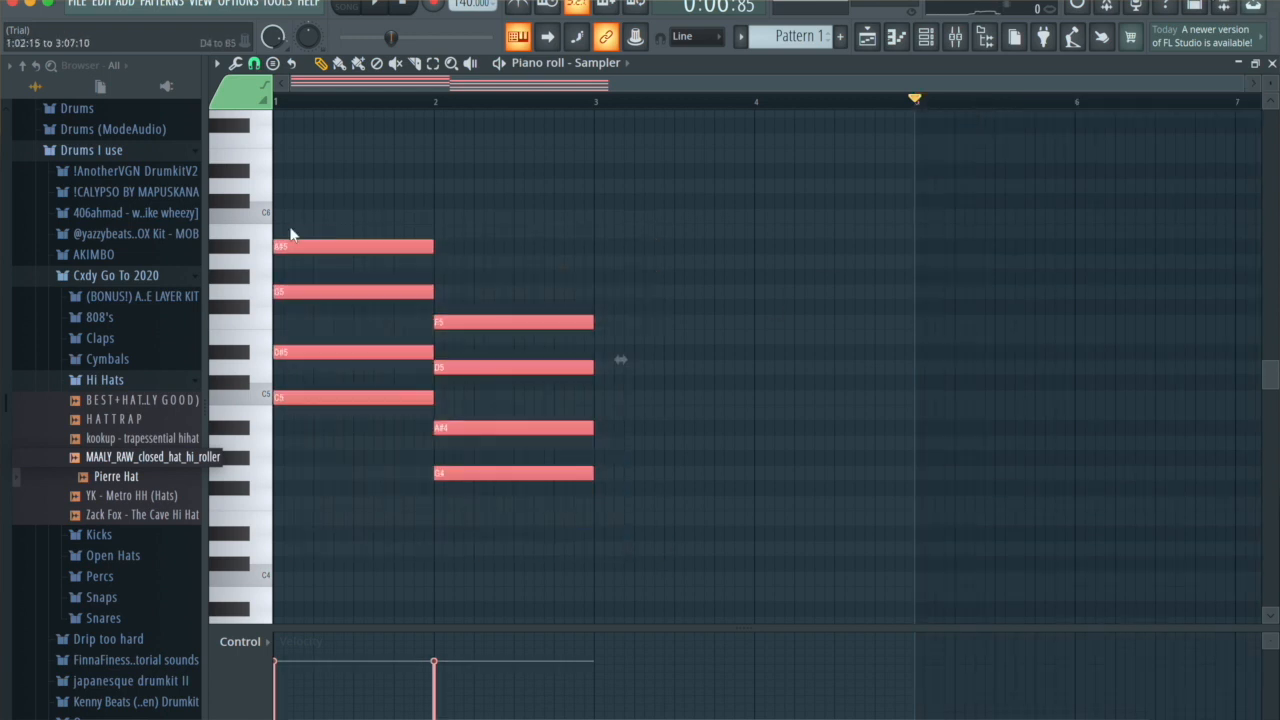
{"action": "key", "text": "ctrl+b"}
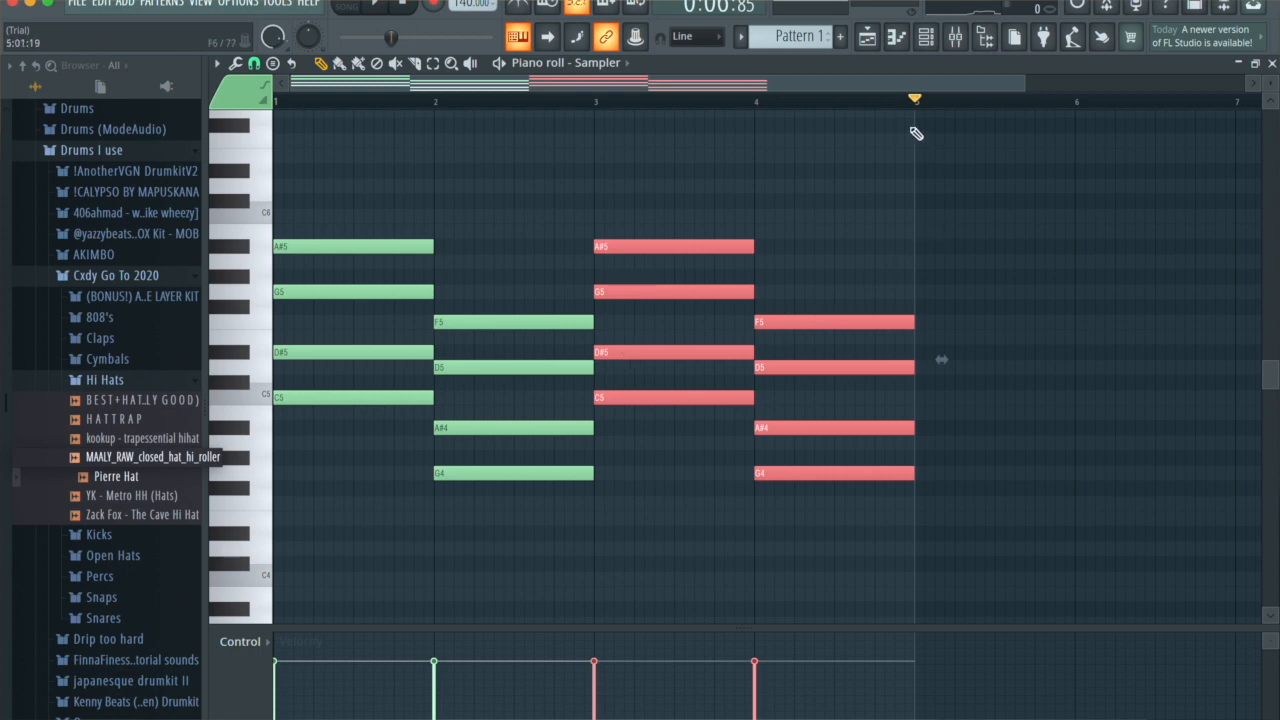
Start a melody in Komplete Kontrol's piano roll with staggered notes C5, G4 and D#5 in the first half of bar 1.
{"action": "left_click", "coordinate": [927, 40]}
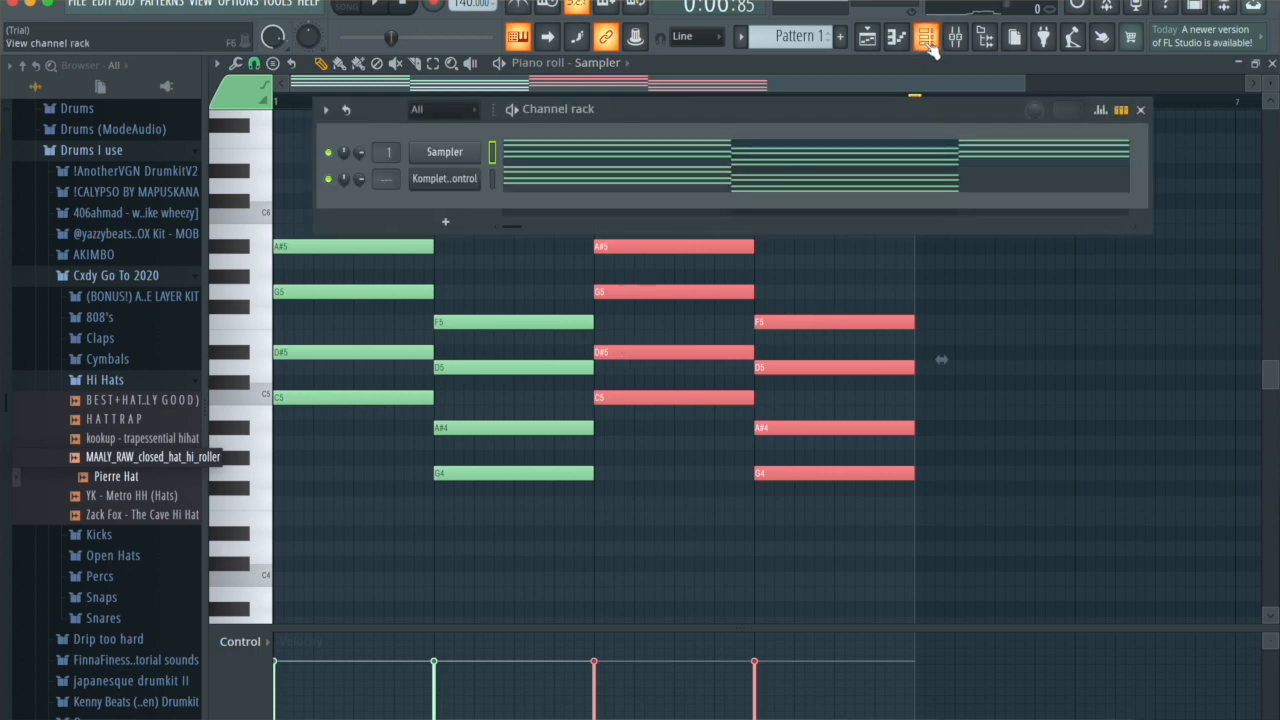
{"action": "left_click", "coordinate": [491, 179]}
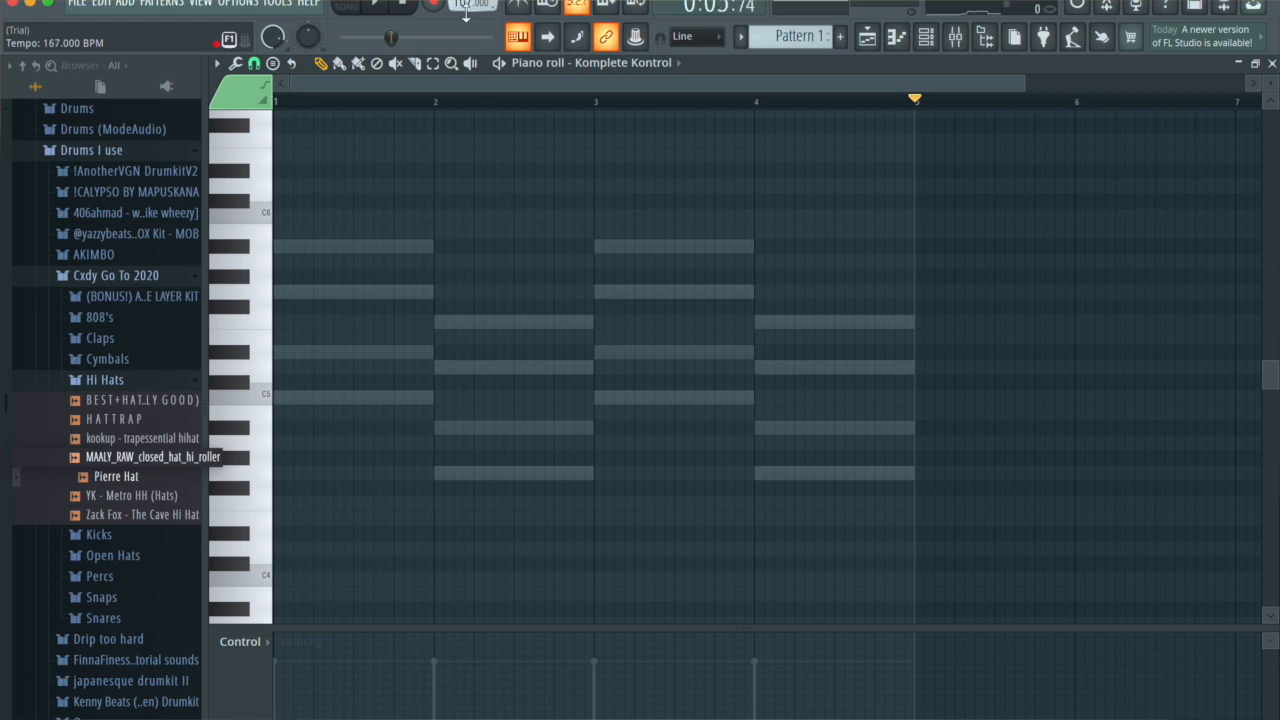
{"action": "left_click", "coordinate": [285, 399]}
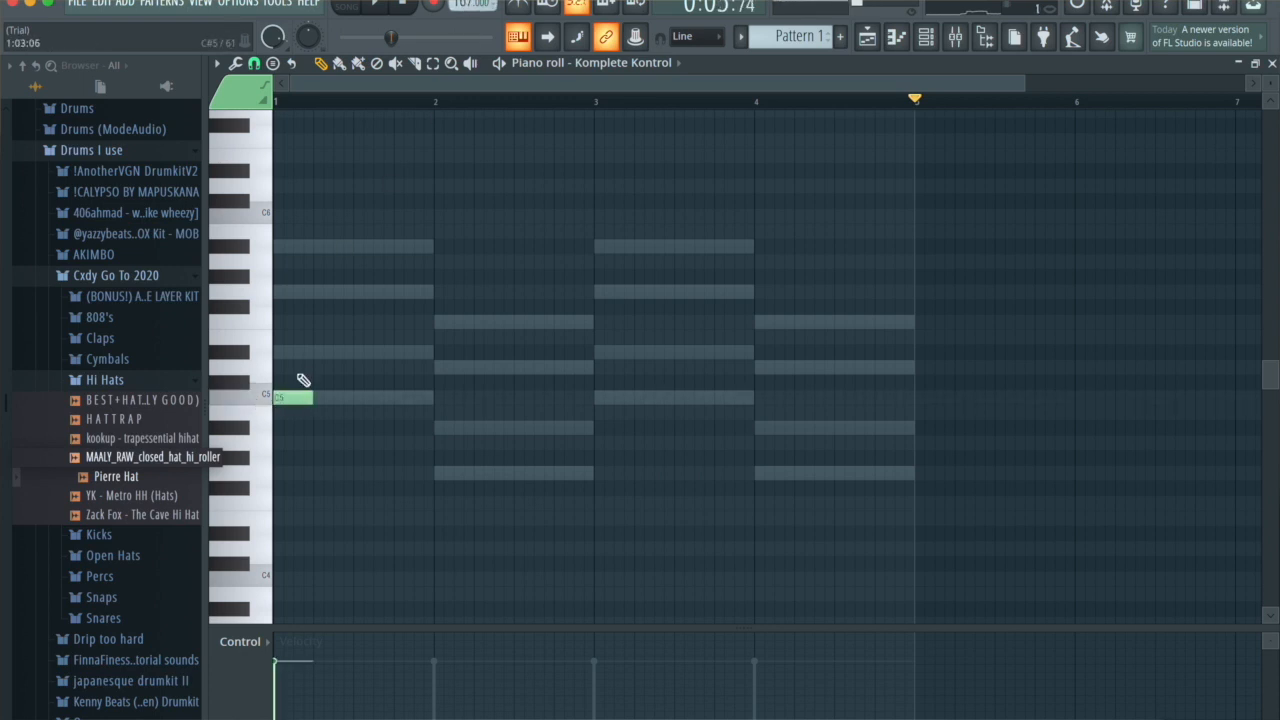
{"action": "scroll", "coordinate": [299, 366], "scroll_direction": "up", "scroll_amount": 3}
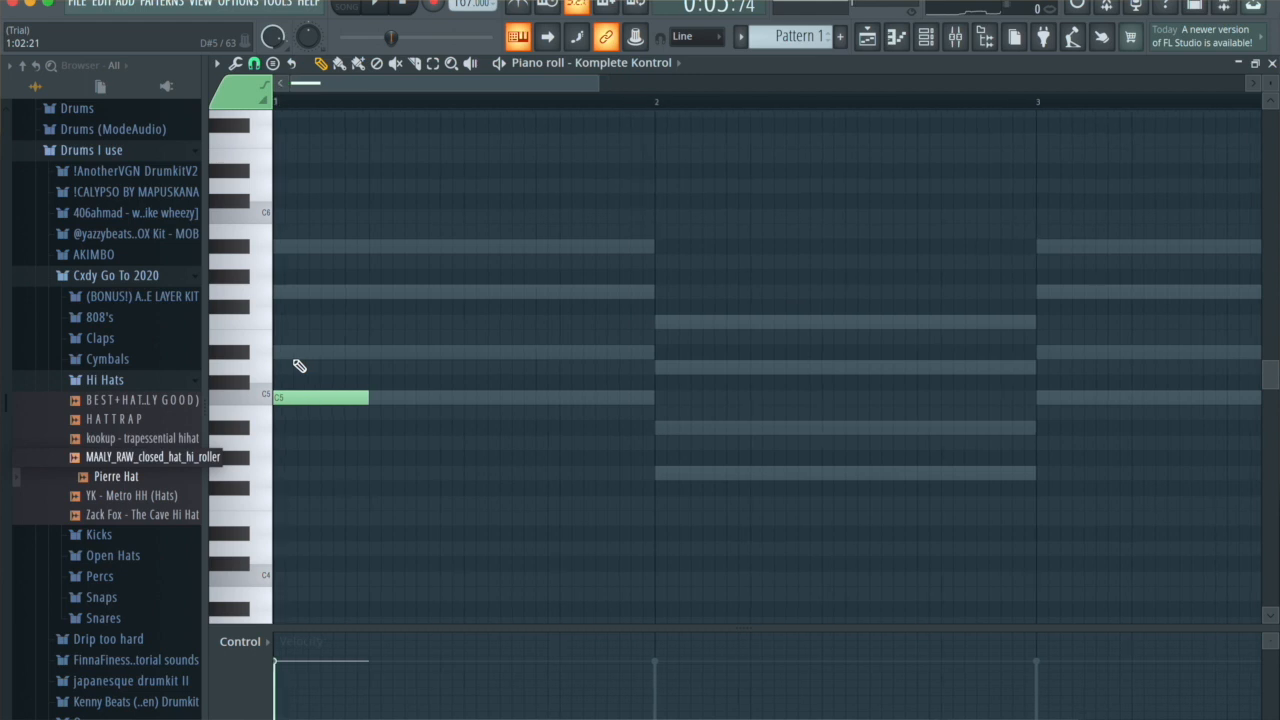
{"action": "left_click", "coordinate": [325, 294]}
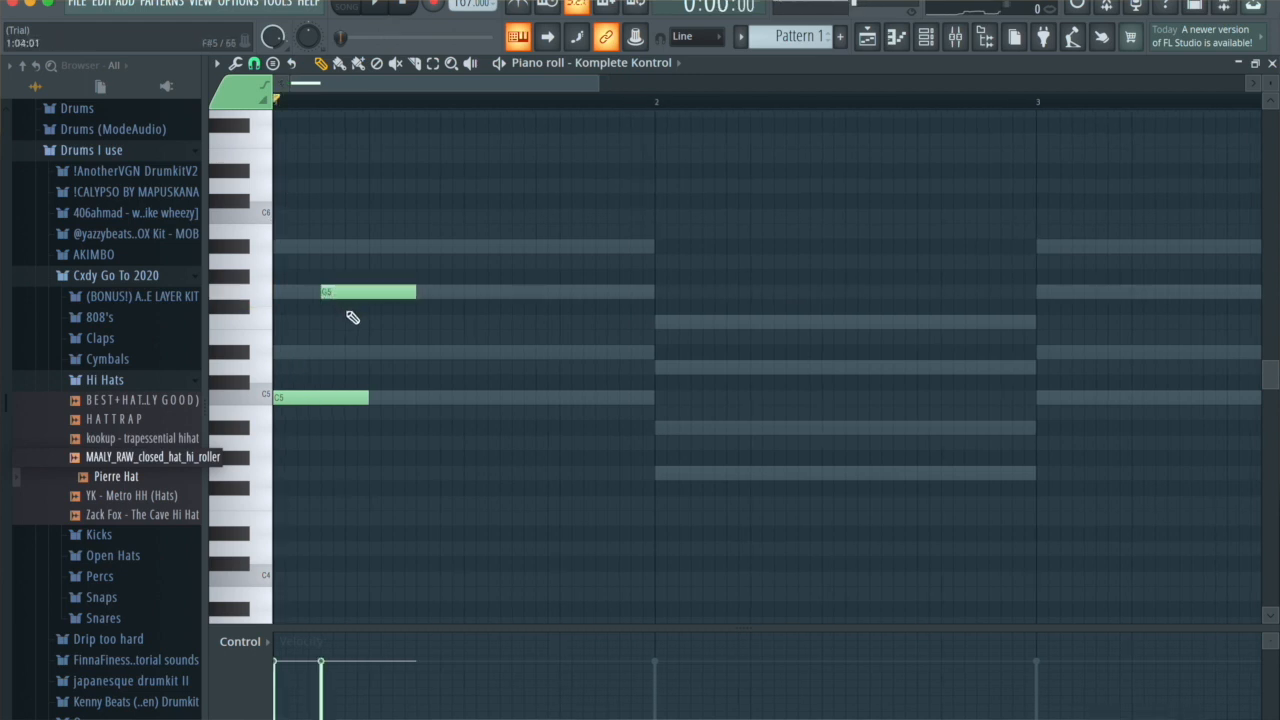
{"action": "left_click", "coordinate": [330, 289], "text": "ctrl"}
{"action": "key", "text": "ctrl+Down"}
{"action": "left_click", "coordinate": [368, 353]}
{"action": "key", "text": "space"}
{"action": "key", "text": "space"}
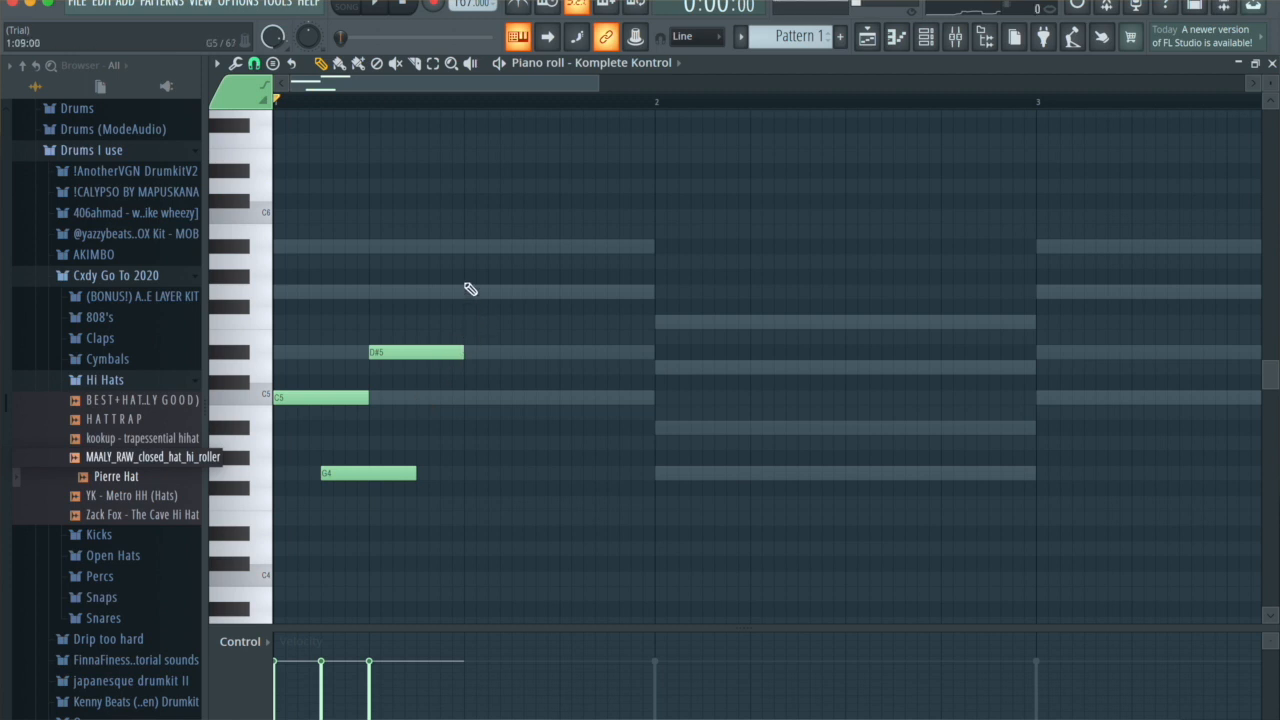
Add a D6 melody note halfway through bar 1 and play back the pattern.
{"action": "left_click", "coordinate": [466, 340]}
{"action": "mouse_move", "coordinate": [509, 341]}
{"action": "left_mouse_down"}
{"action": "mouse_move", "coordinate": [500, 357]}
{"action": "mouse_move", "coordinate": [518, 370]}
{"action": "mouse_move", "coordinate": [498, 370]}
{"action": "left_mouse_up"}
{"action": "key", "text": "ctrl+Up"}
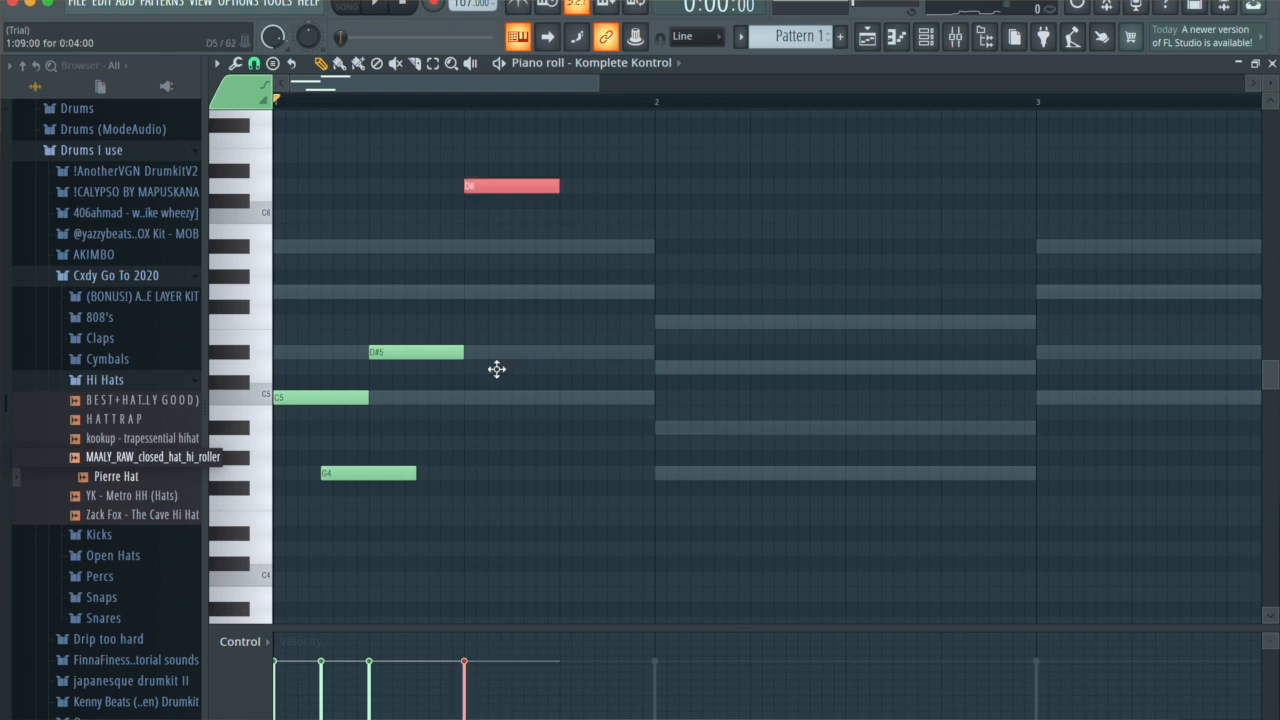
{"action": "key", "text": "space"}
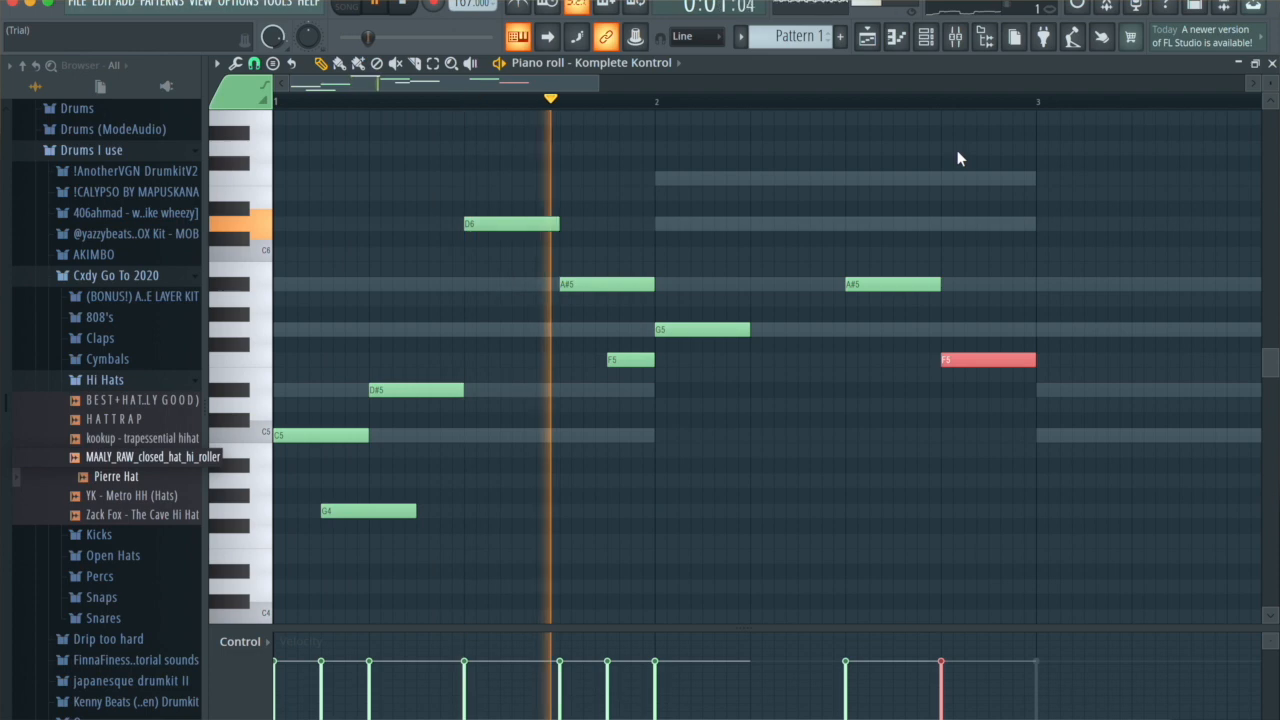
{"action": "key", "text": "space"}
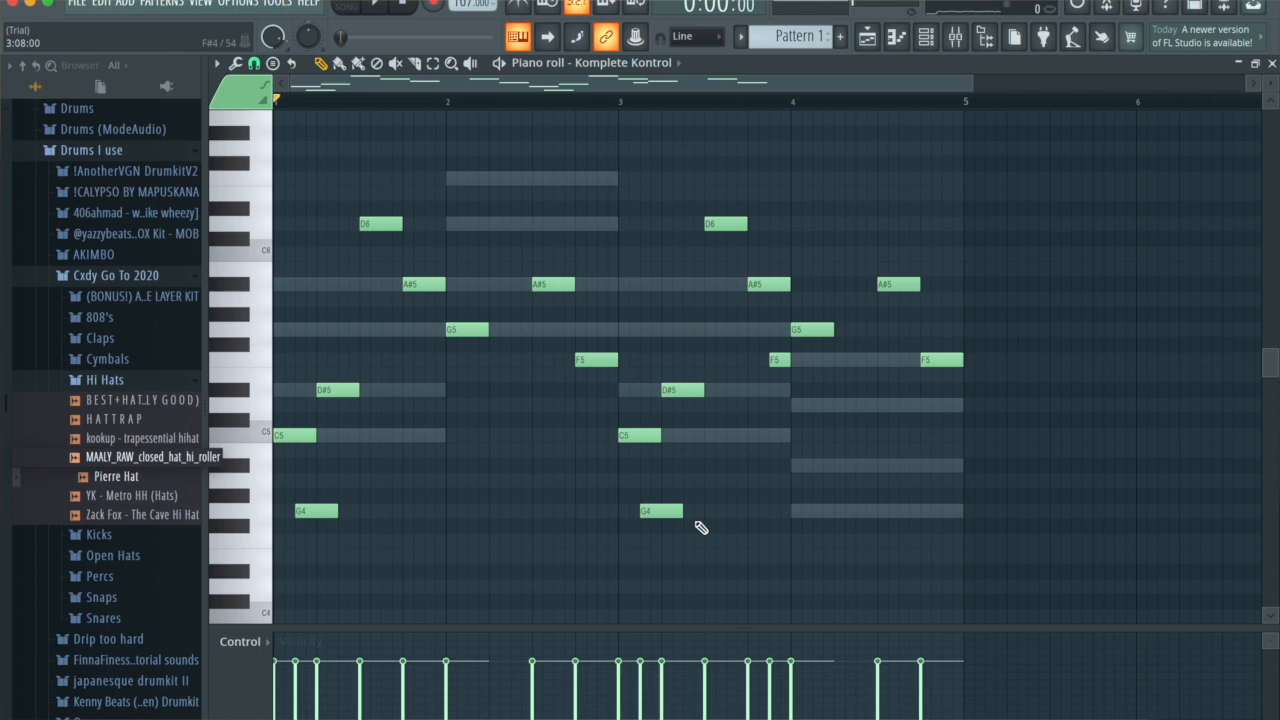
{"action": "key", "text": "space"}
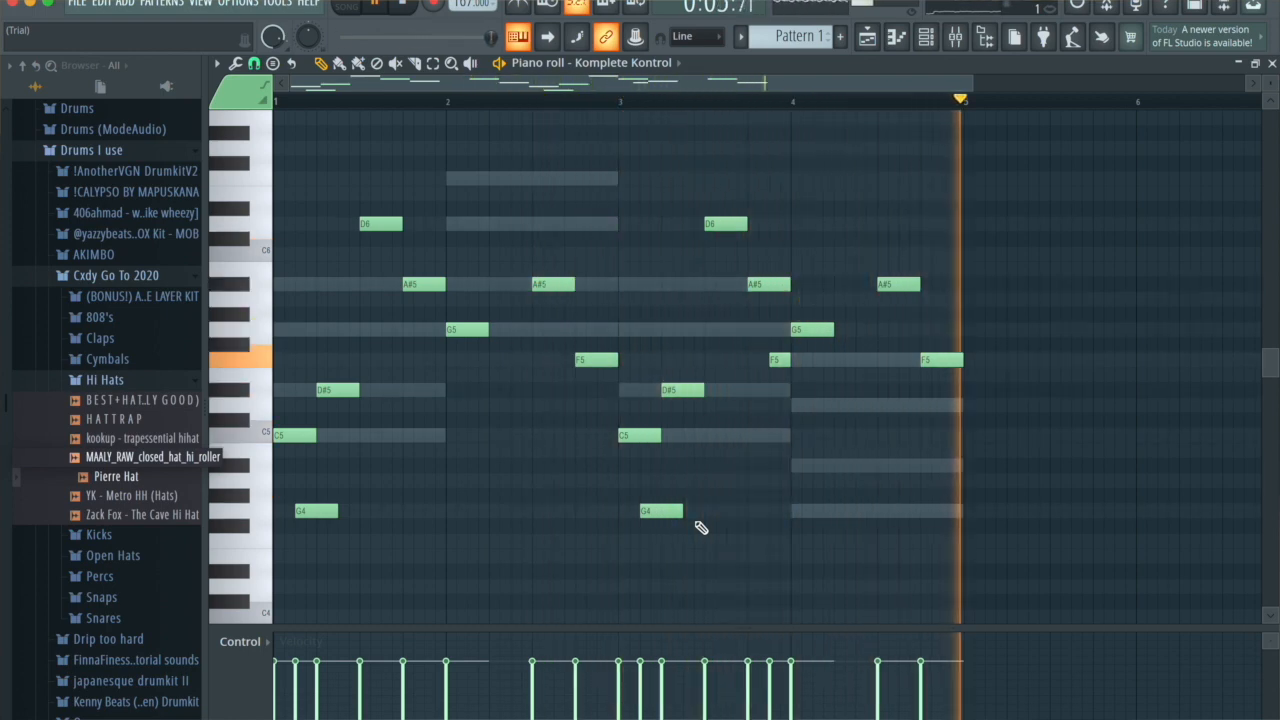
{"action": "key", "text": "space"}
Place low chord notes C4 and D#4 at bar 1, and G3 and A#3 at bar 2, beneath the melody.
{"action": "scroll", "coordinate": [700, 528], "scroll_direction": "down", "scroll_amount": 3}
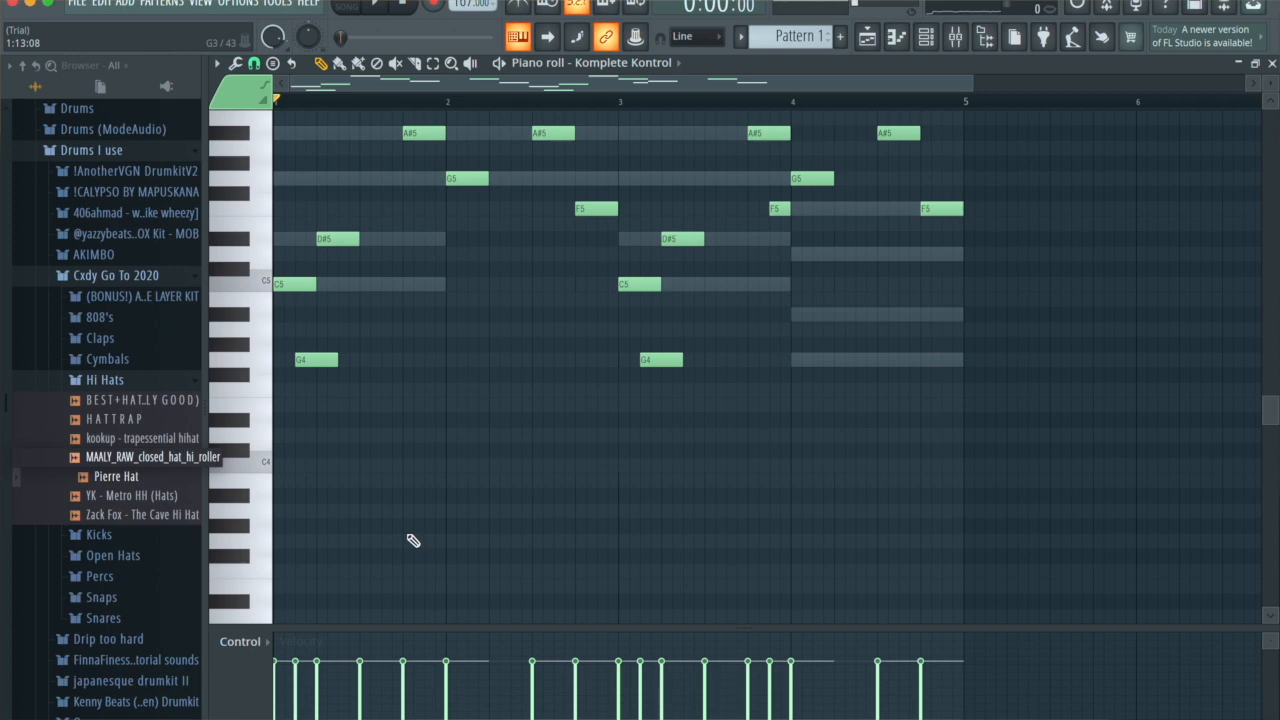
{"action": "scroll", "coordinate": [413, 540], "scroll_direction": "down", "scroll_amount": 1}
{"action": "left_click_drag", "start_coordinate": [308, 452], "coordinate": [310, 420]}
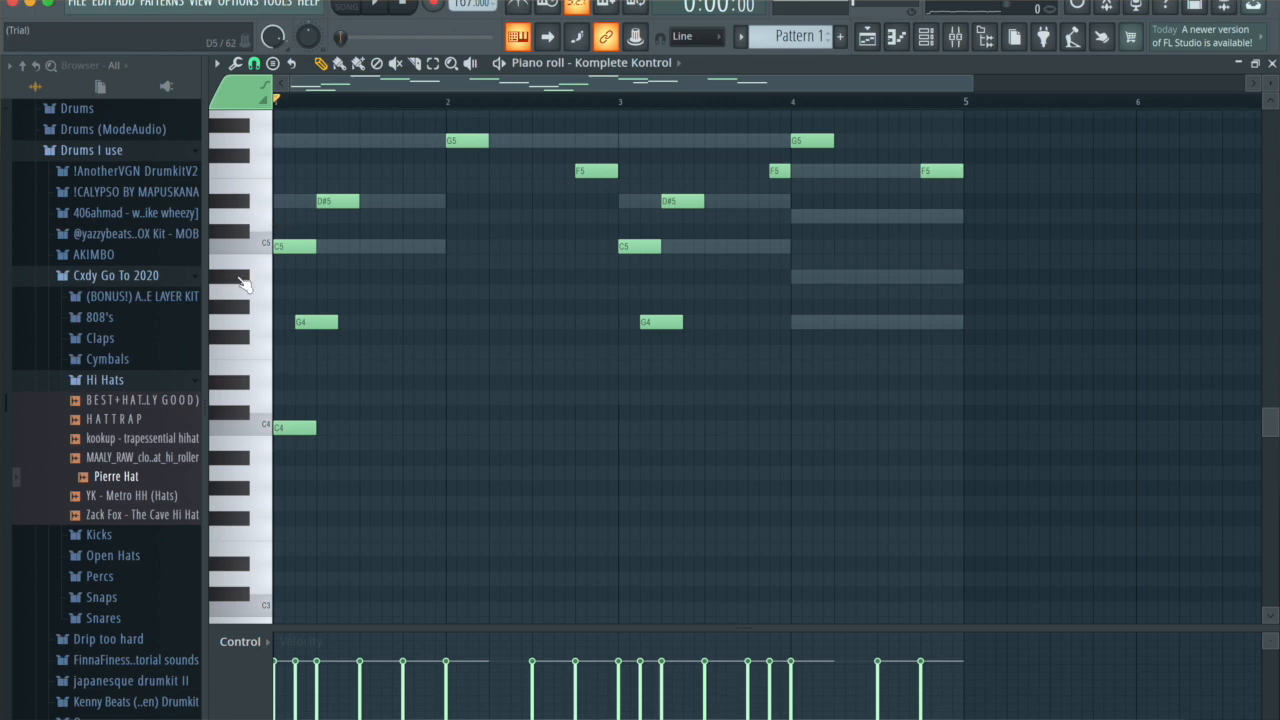
{"action": "left_click_drag", "start_coordinate": [300, 405], "coordinate": [245, 390]}
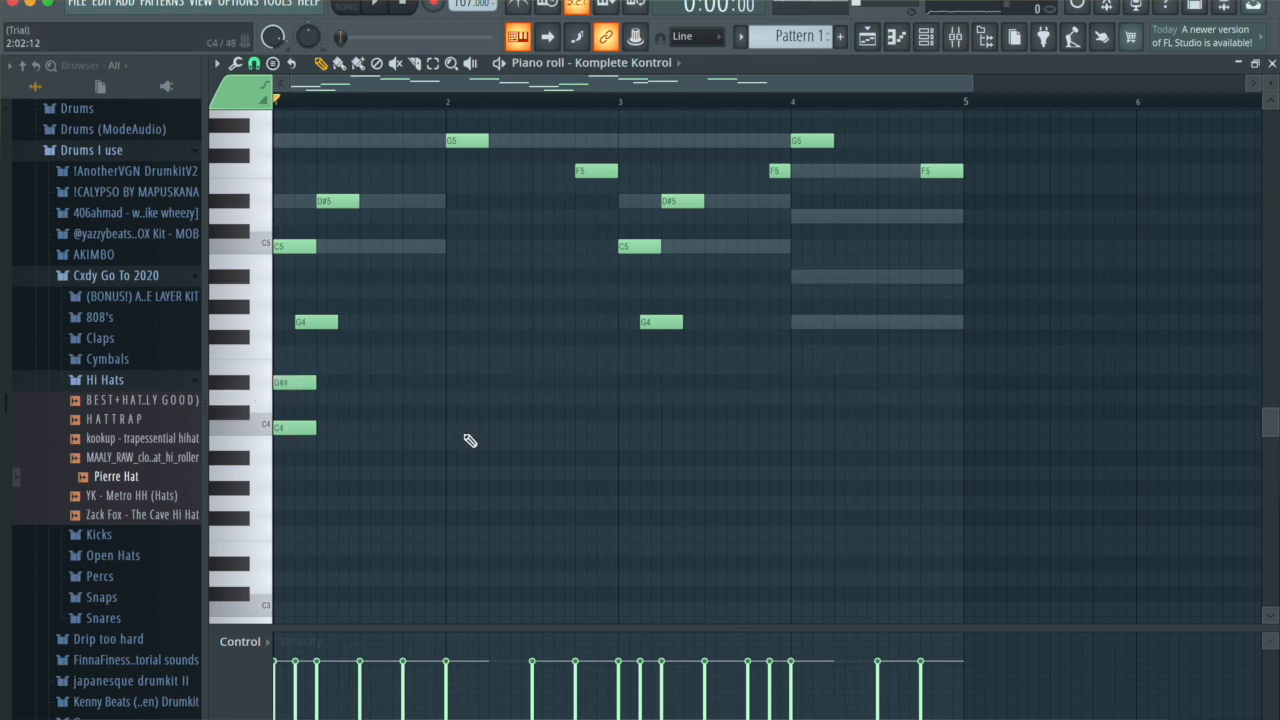
{"action": "left_click", "coordinate": [445, 489]}
{"action": "left_click_drag", "start_coordinate": [465, 487], "coordinate": [469, 507]}
{"action": "scroll", "coordinate": [484, 321], "scroll_direction": "up", "scroll_amount": 2}
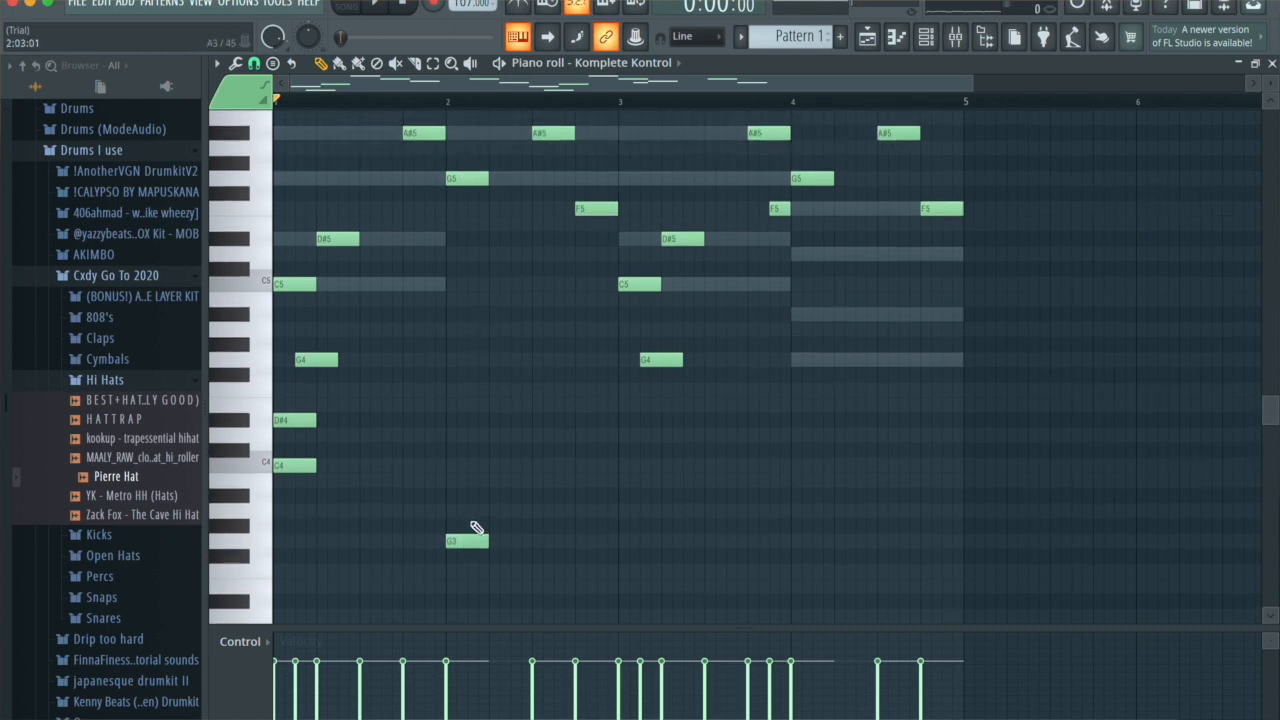
{"action": "left_click", "coordinate": [450, 497]}
Extend the four low chord notes to one full bar each, duplicate them into bars 3 and 4, and play the pattern.
{"action": "left_click_drag", "start_coordinate": [540, 592], "coordinate": [443, 410]}
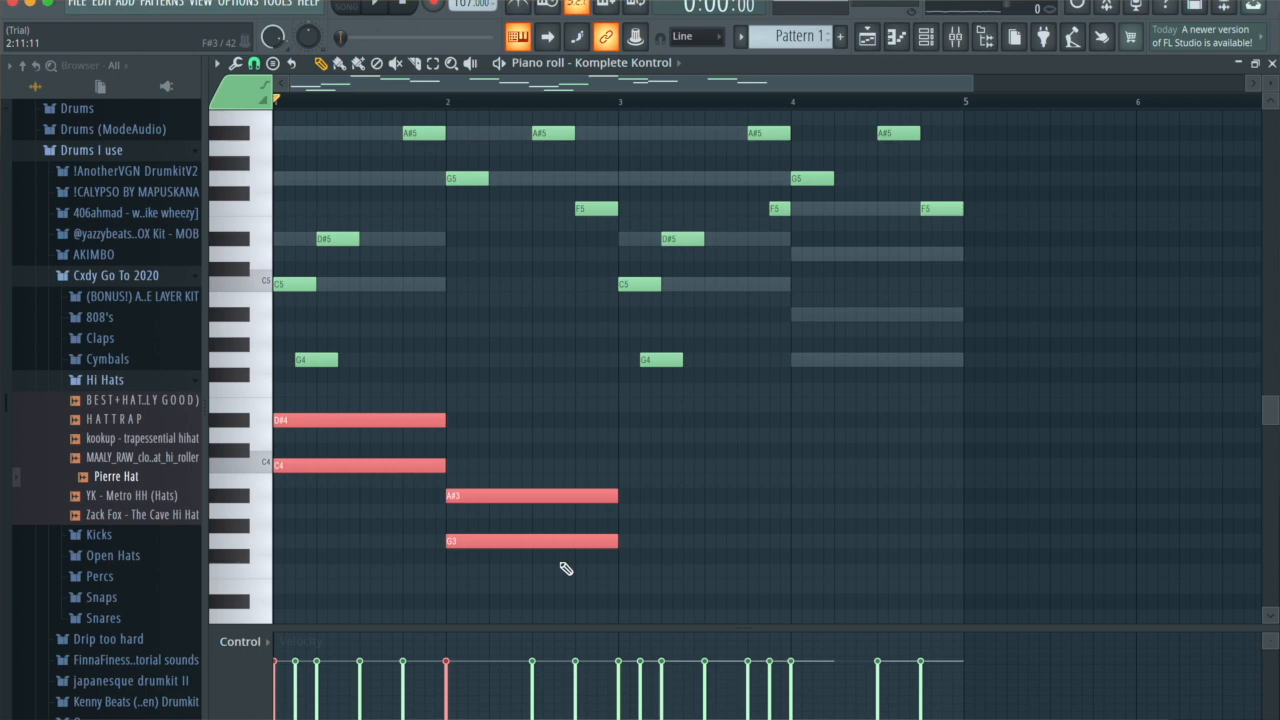
{"action": "key", "text": "ctrl+b"}
{"action": "left_click", "coordinate": [527, 391]}
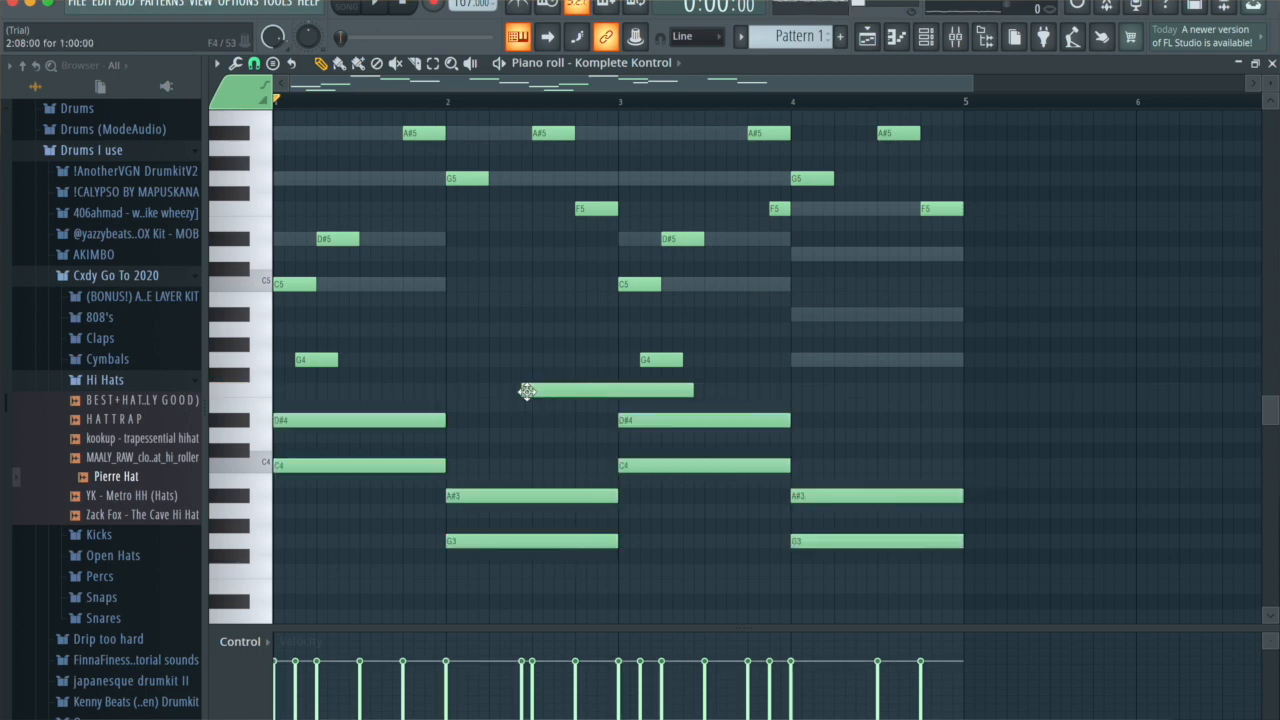
{"action": "right_click", "coordinate": [548, 389]}
{"action": "key", "text": "space"}
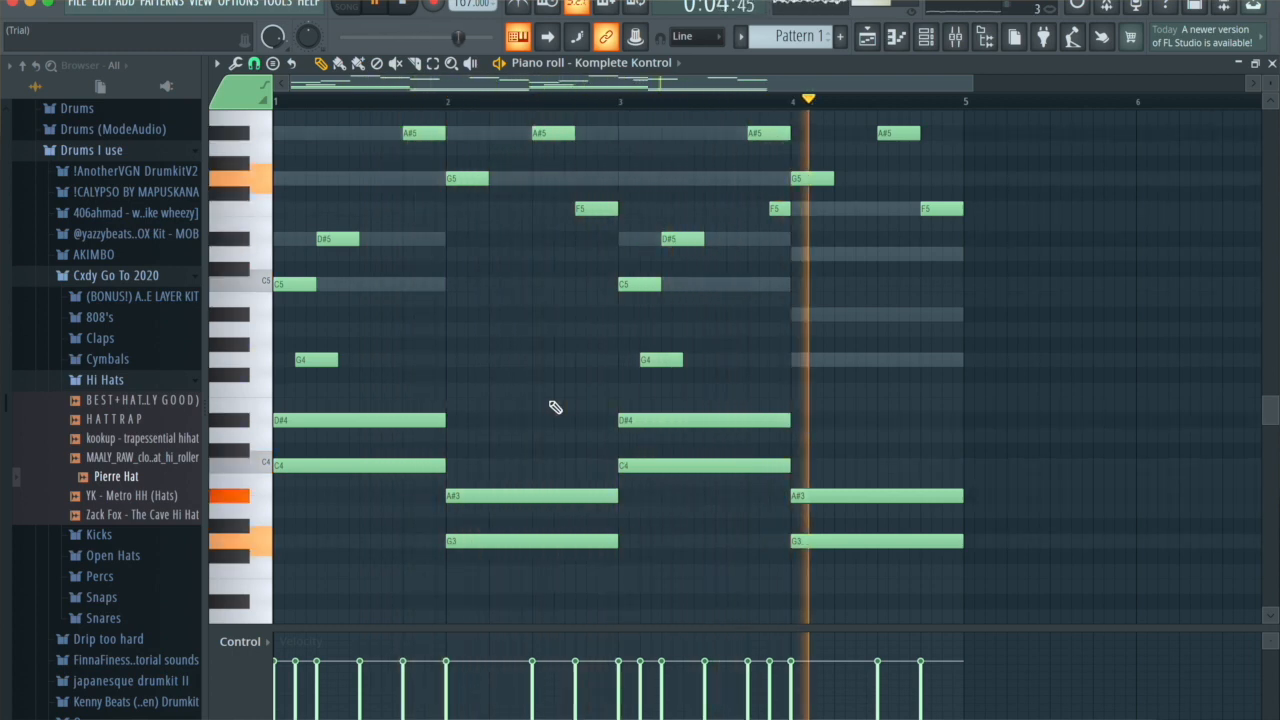
{"action": "scroll", "coordinate": [950, 395], "scroll_direction": "down", "scroll_amount": 5}
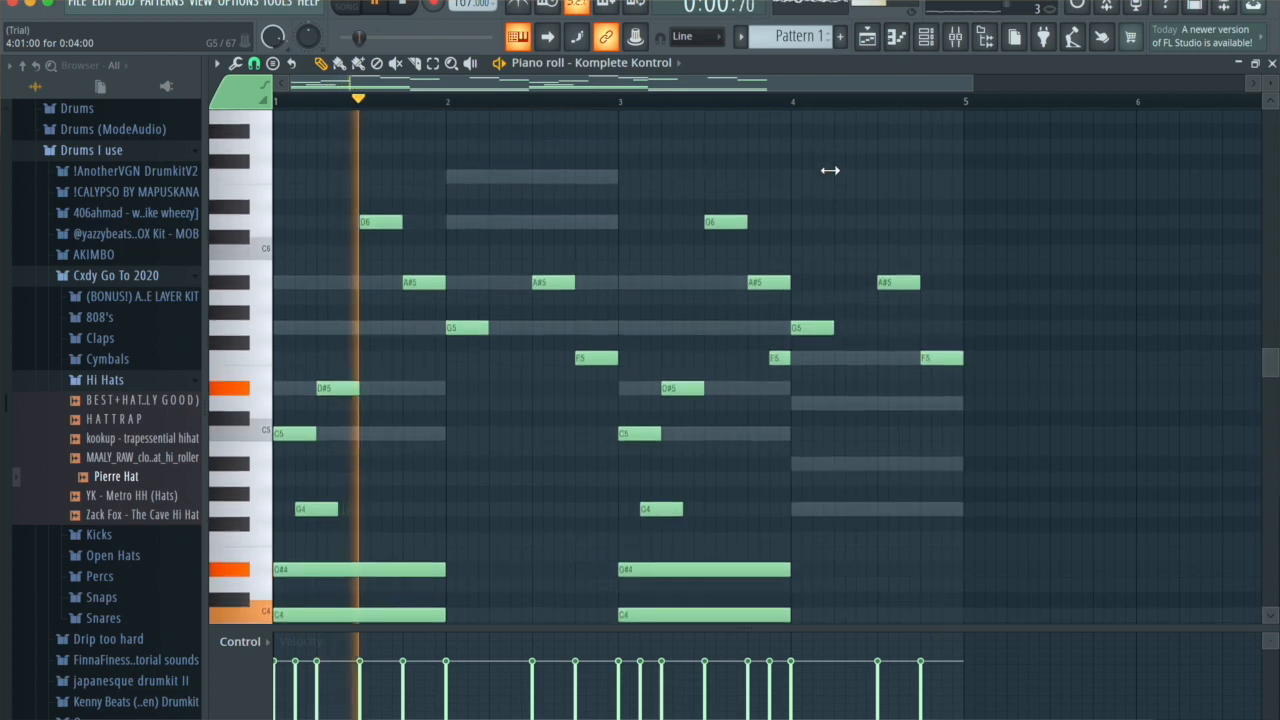
{"action": "key", "text": "space"}
Shorten the bar 4 low chord to half a bar and fill the second half with A#3 and D#4.
{"action": "left_click_drag", "start_coordinate": [957, 449], "coordinate": [904, 379]}
{"action": "left_click", "coordinate": [890, 378]}
{"action": "left_click", "coordinate": [920, 337]}
{"action": "left_click_drag", "start_coordinate": [922, 337], "coordinate": [927, 305]}
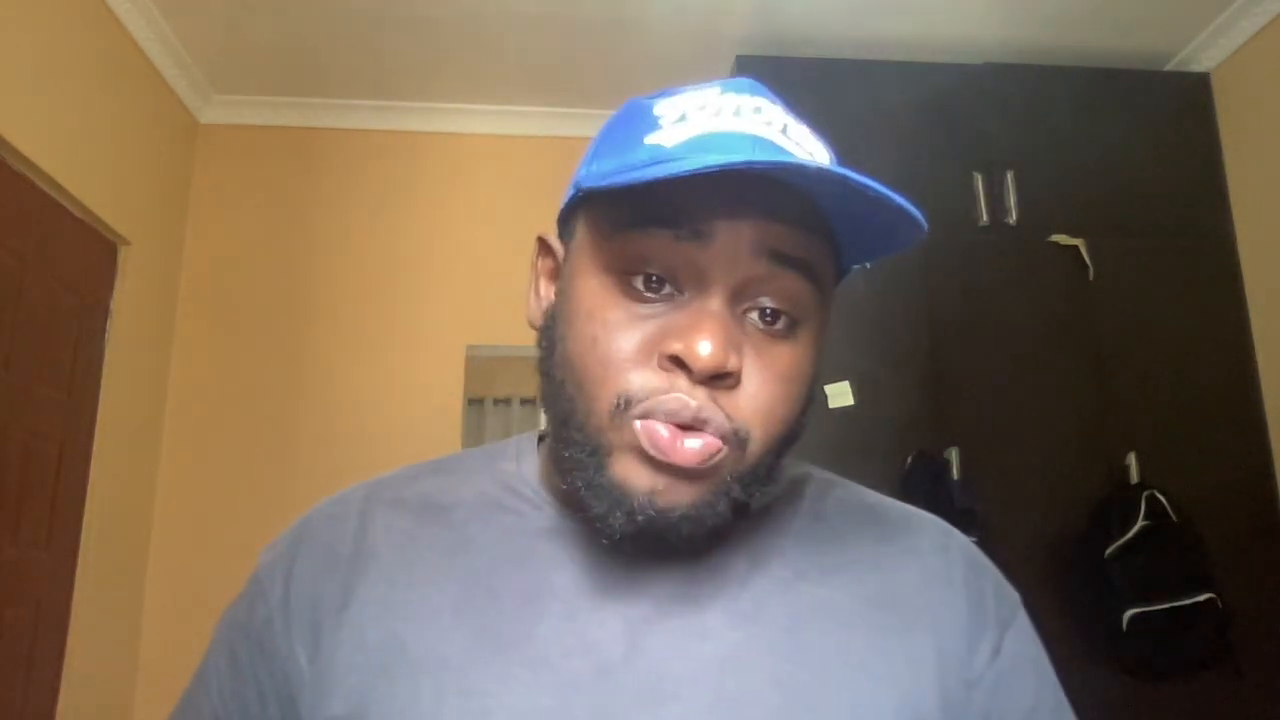
{"action": "left_click", "coordinate": [141, 478]}
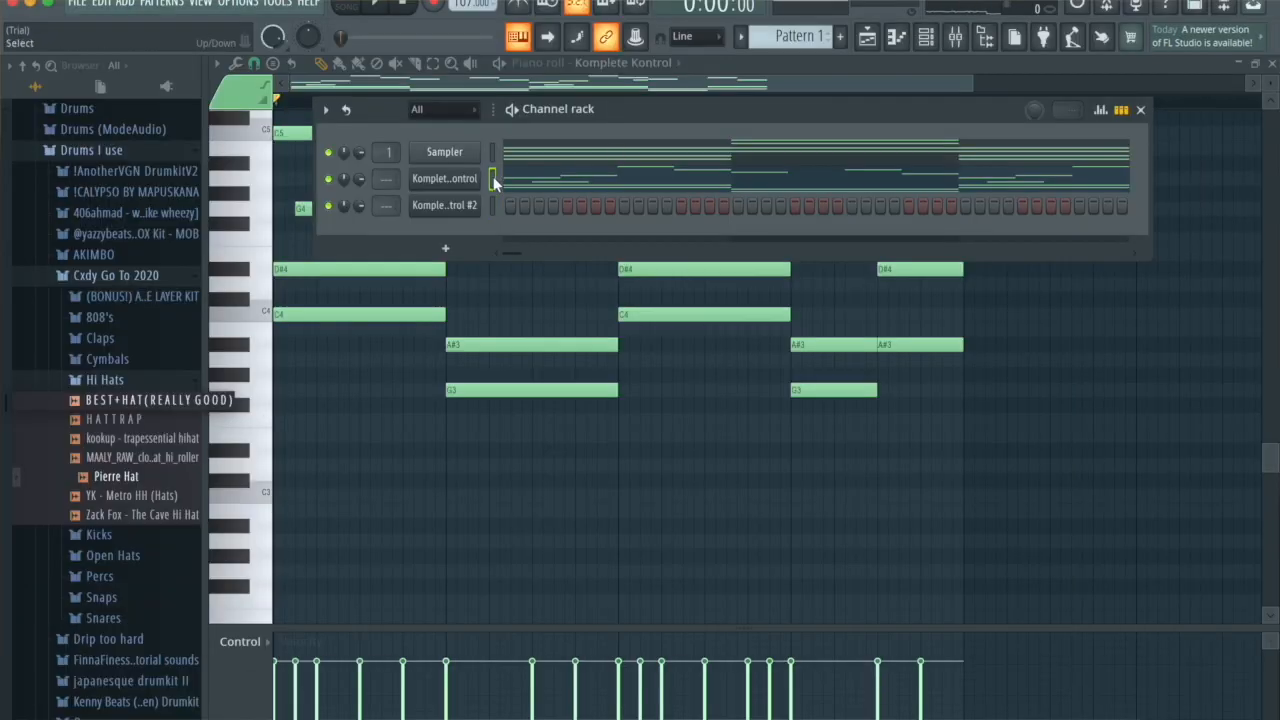
Copy all of Komplete Kontrol's notes into the Komplete Kontrol #2 channel and open its piano roll.
{"action": "right_click", "coordinate": [494, 180]}
{"action": "left_click", "coordinate": [493, 205]}
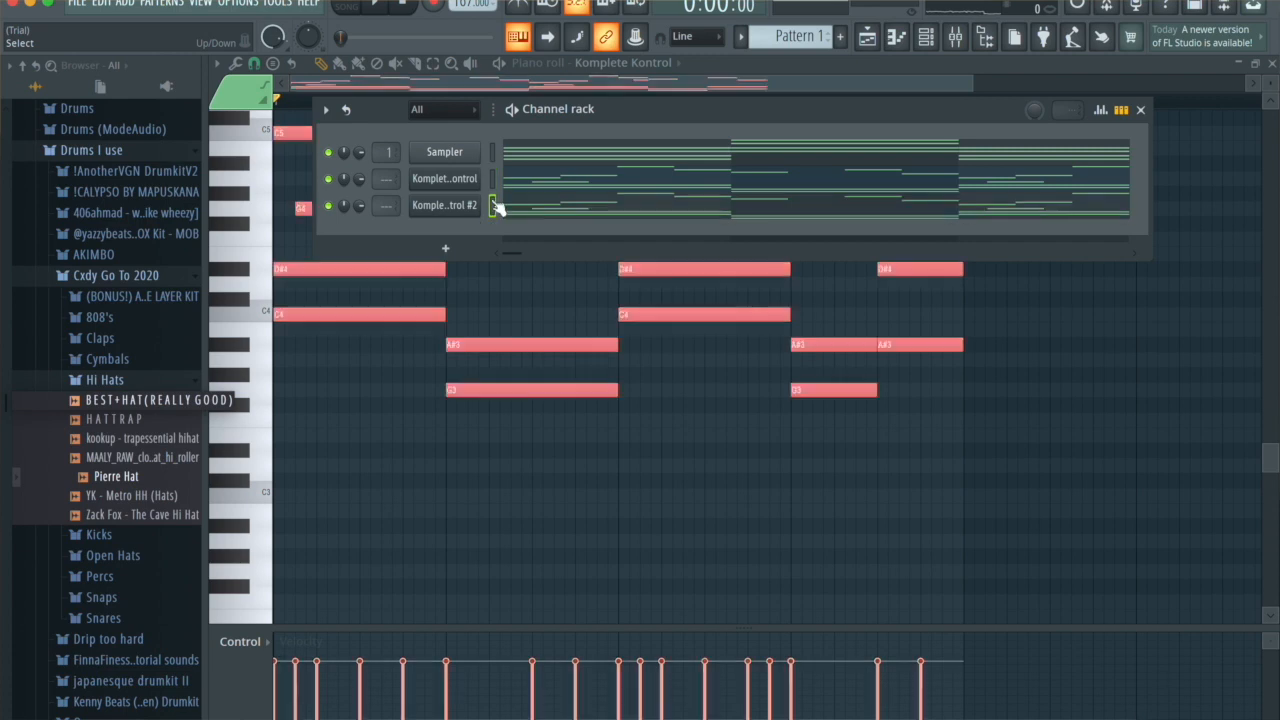
{"action": "left_click", "coordinate": [583, 218]}
Delete the melody notes from Komplete Kontrol #2 and transpose its remaining chord notes up one octave.
{"action": "scroll", "coordinate": [549, 340], "scroll_direction": "up", "scroll_amount": 6}
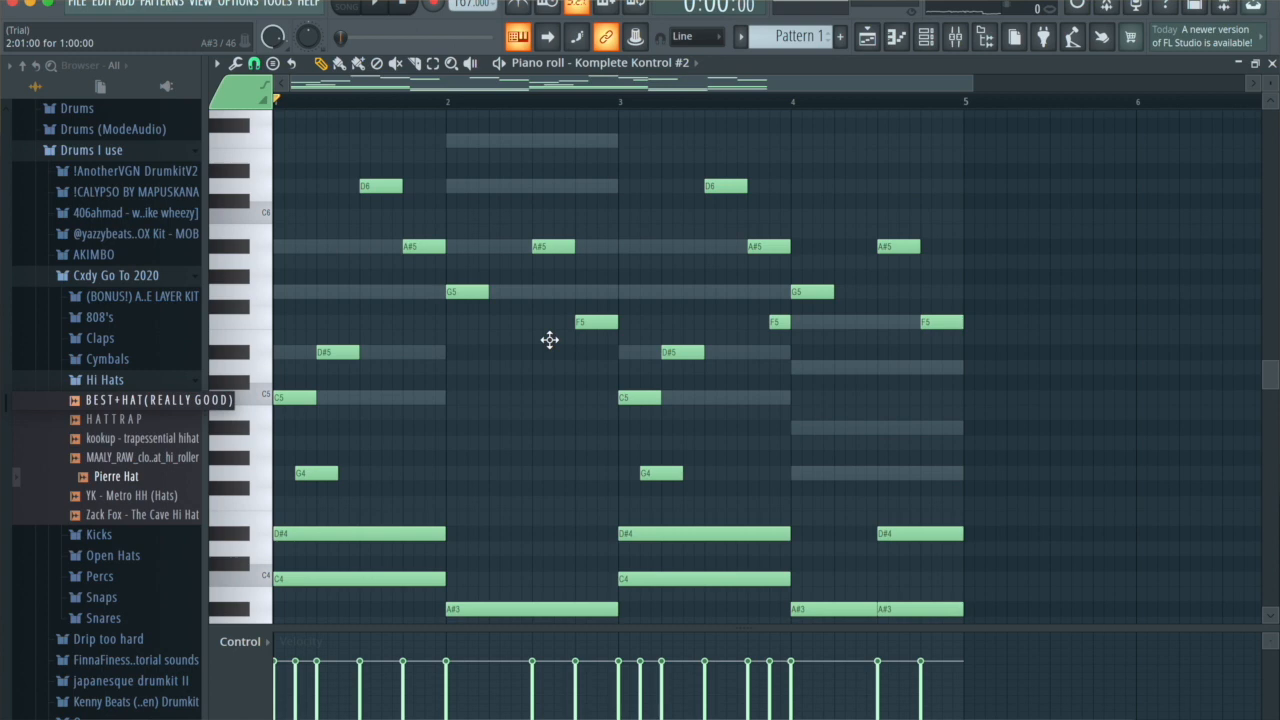
{"action": "left_click_drag", "start_coordinate": [302, 134], "coordinate": [991, 484]}
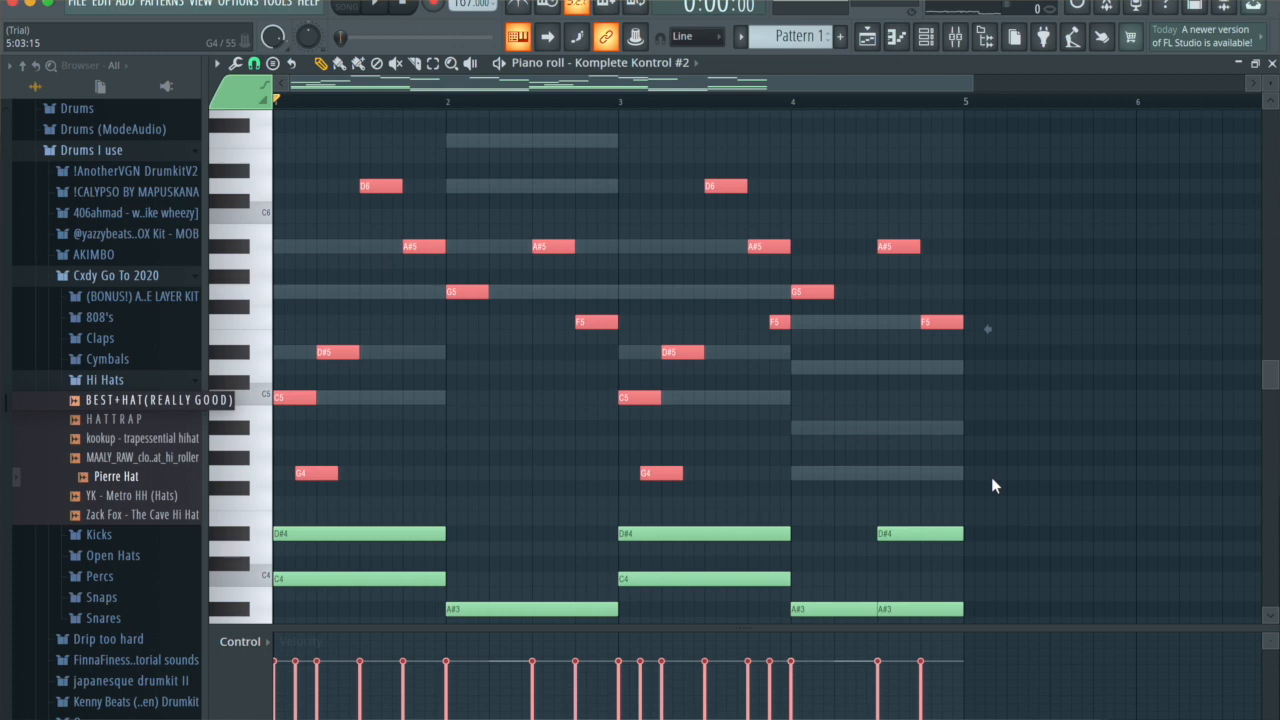
{"action": "key", "text": "Delete"}
{"action": "key", "text": "ctrl+Up"}
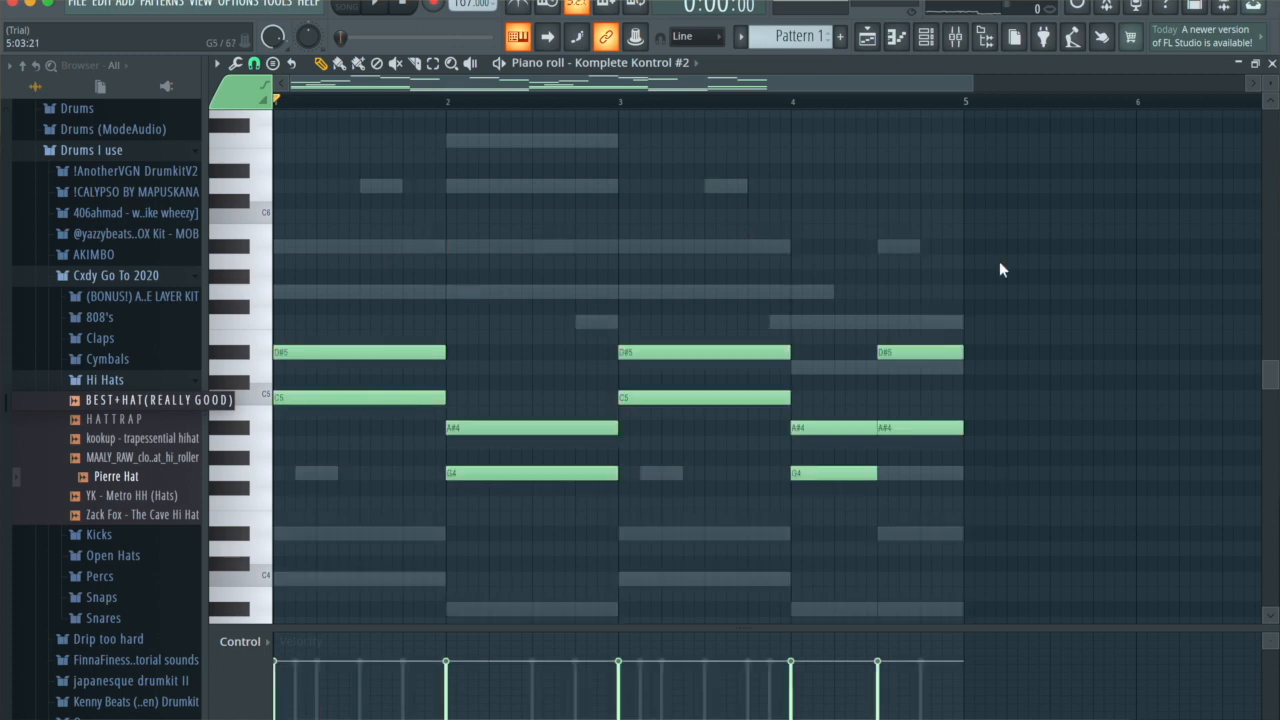
Lower the Komplete Kontrol #2 channel volume to 38% while playing the pattern.
{"action": "left_click", "coordinate": [926, 37]}
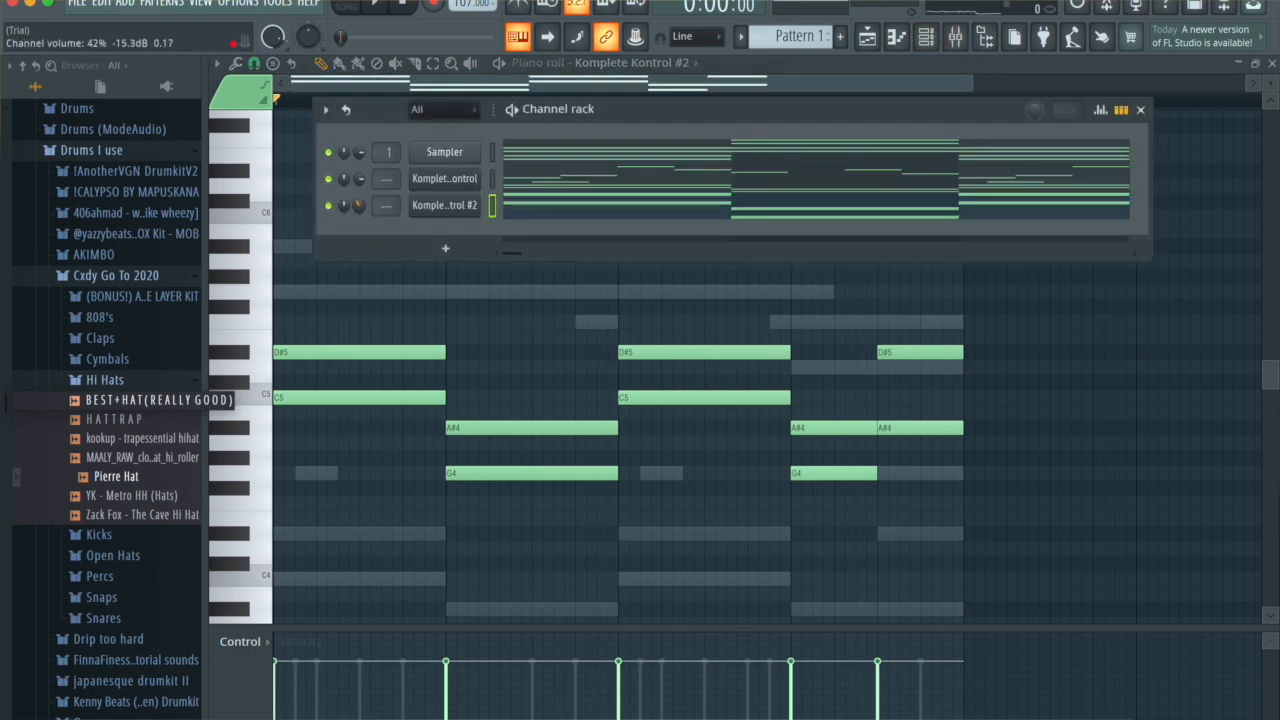
{"action": "key", "text": "space"}
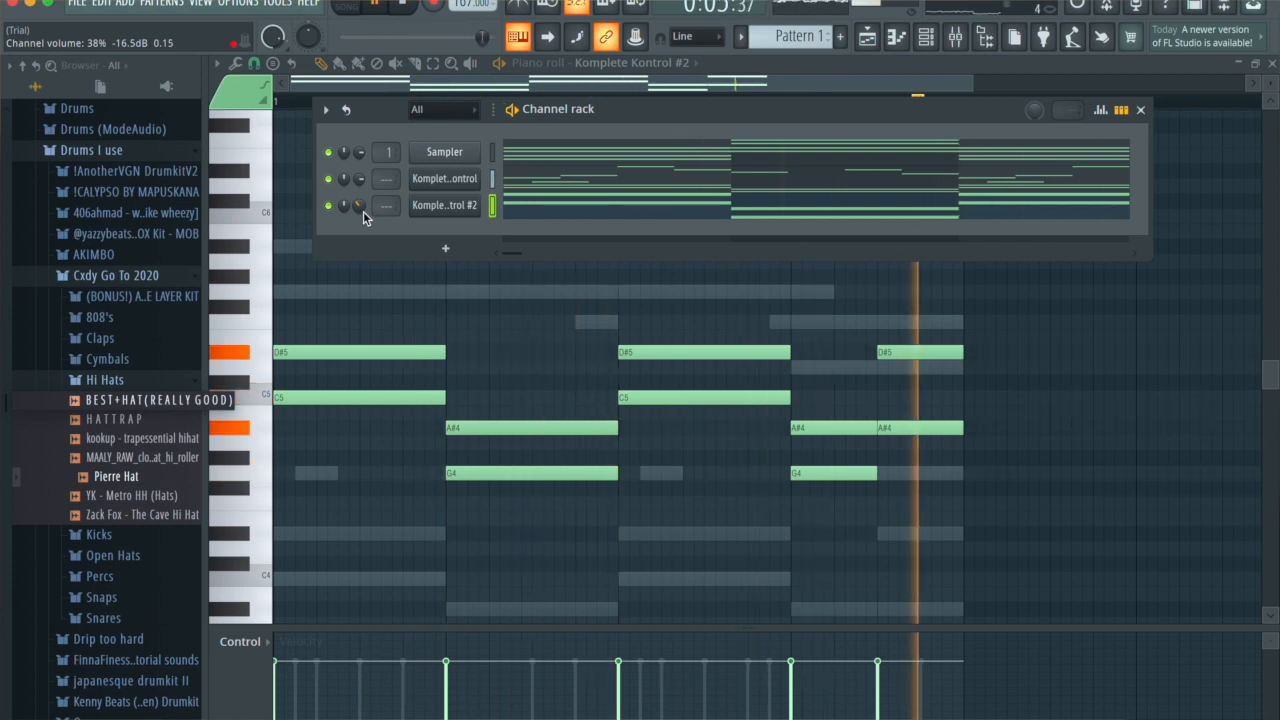
{"action": "left_click", "coordinate": [437, 249]}
{"action": "left_click", "coordinate": [375, 240]}
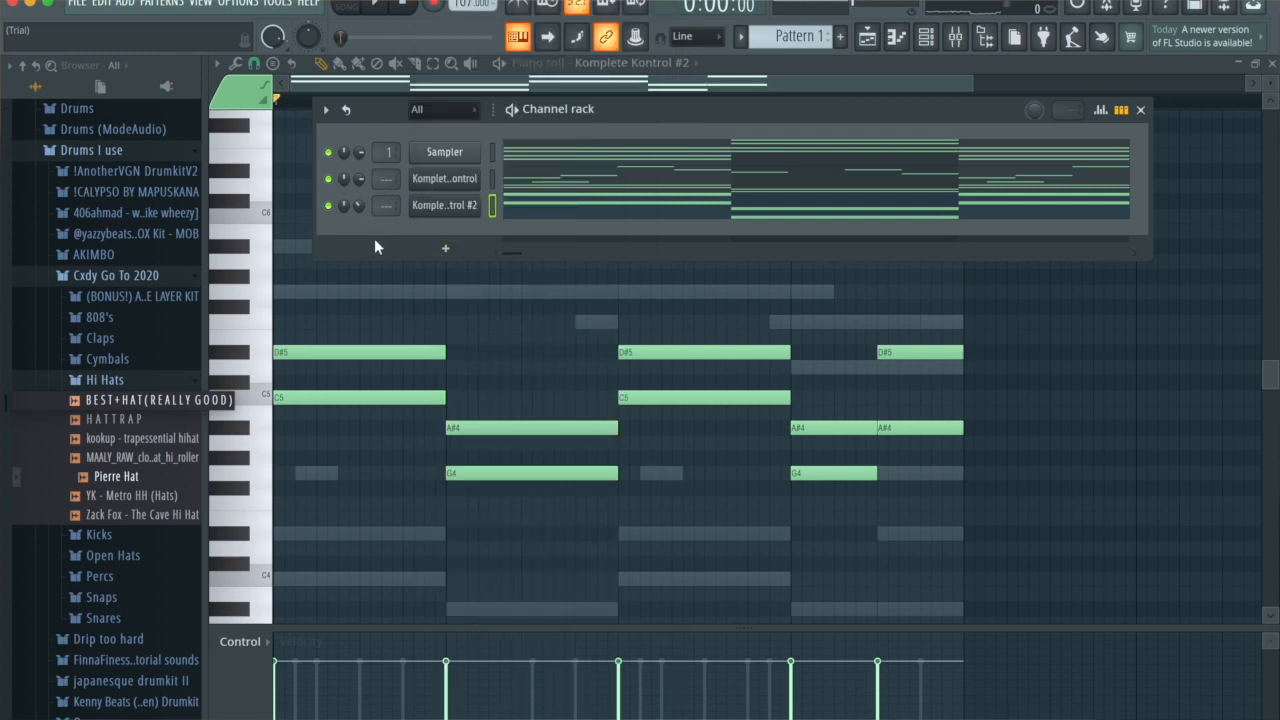
Add the VST version of TAL-NoiseMaker as a new generator channel.
{"action": "left_click", "coordinate": [445, 248]}
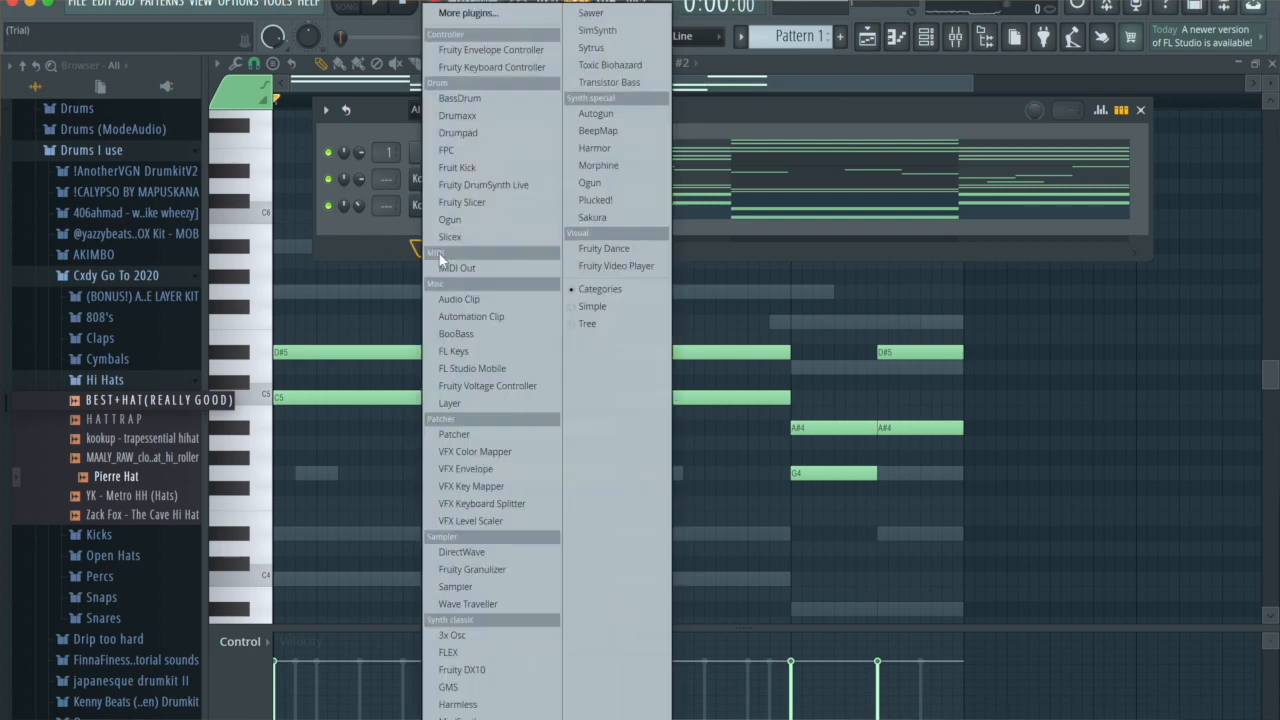
{"action": "left_click", "coordinate": [485, 13]}
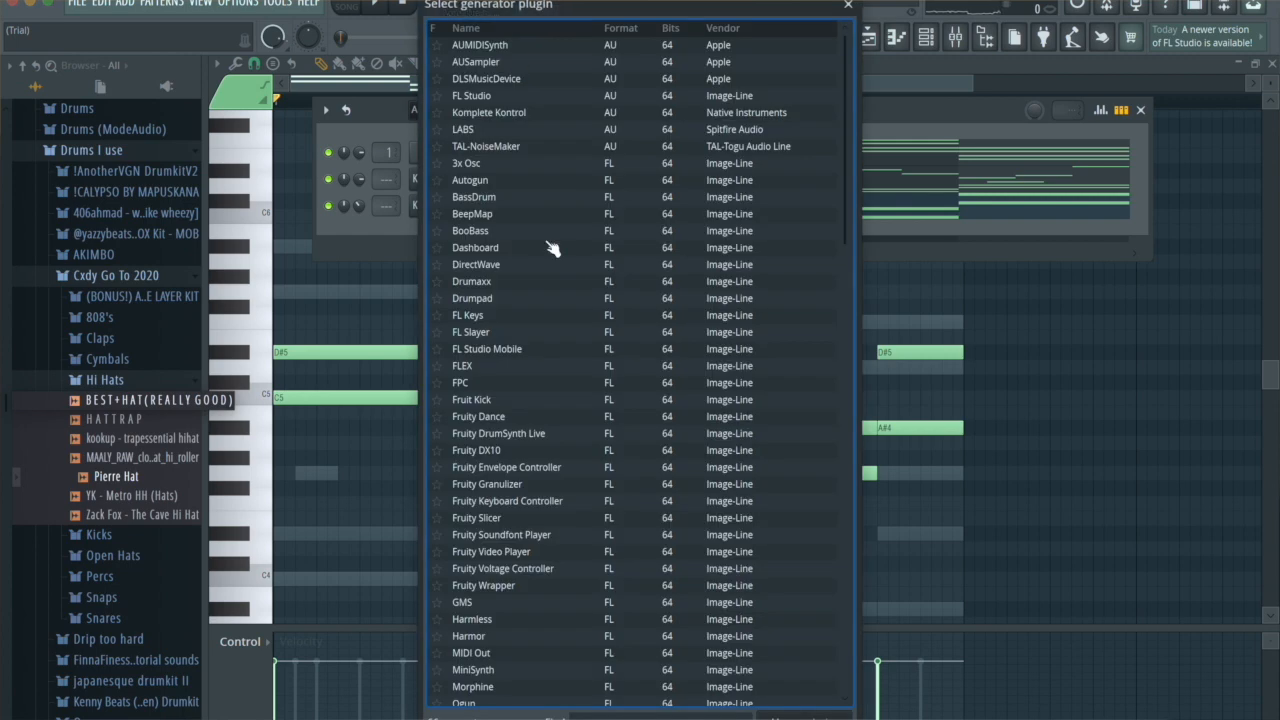
{"action": "type", "text": "tal"}
{"action": "double_click", "coordinate": [565, 61]}
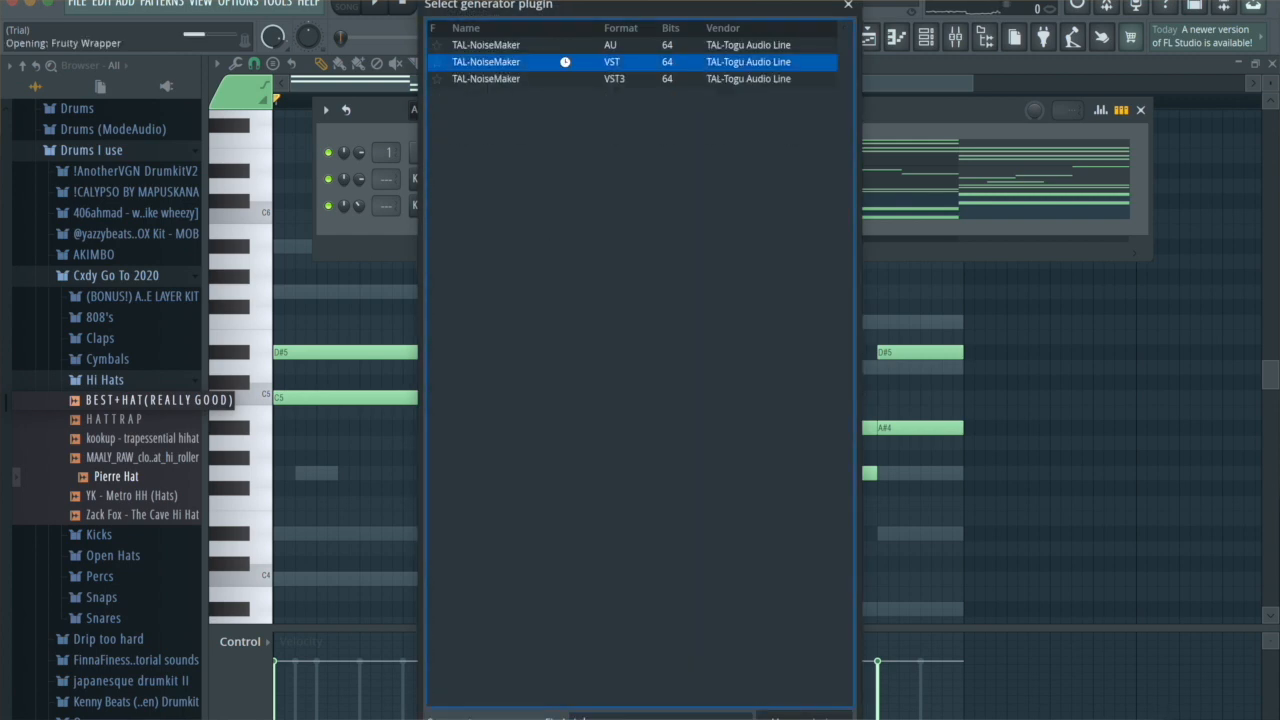
Load the LEAD preset LD Green Glass Worm TUC in TAL-NoiseMaker and close the plugin window.
{"action": "left_click", "coordinate": [345, 106]}
{"action": "left_click", "coordinate": [123, 469]}
{"action": "scroll", "coordinate": [560, 470], "scroll_direction": "up", "scroll_amount": 3}
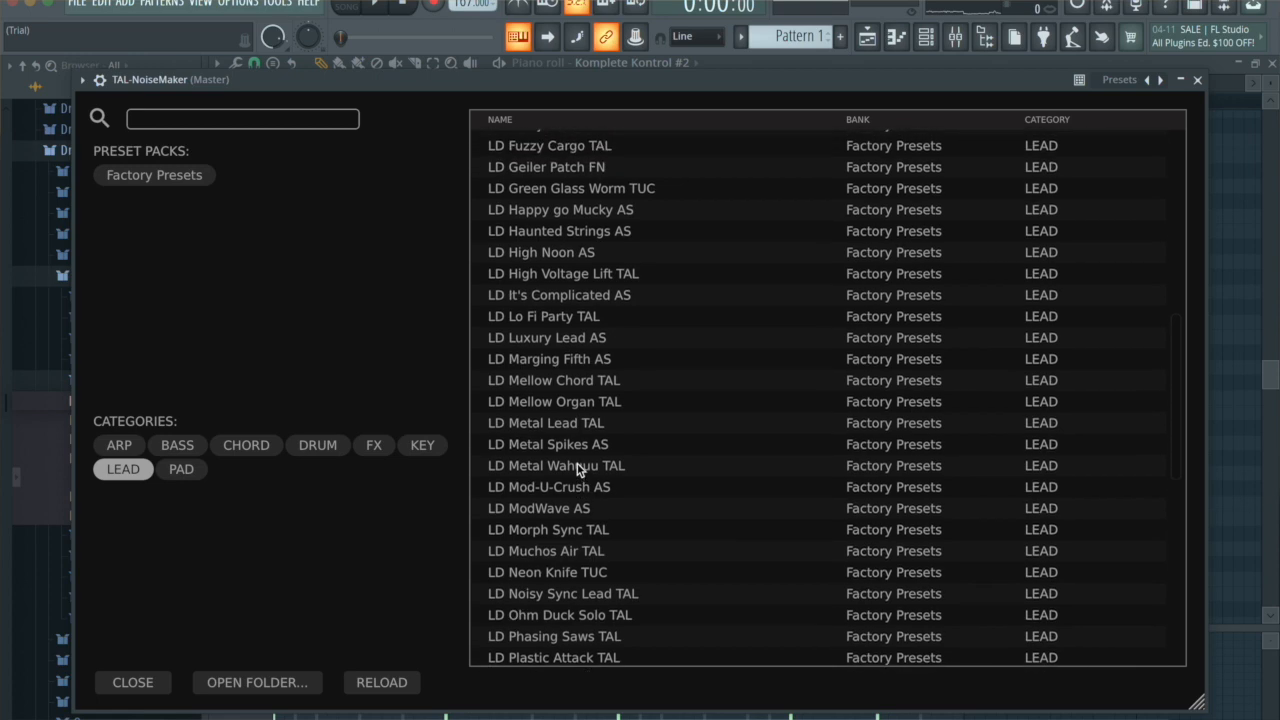
{"action": "double_click", "coordinate": [565, 240]}
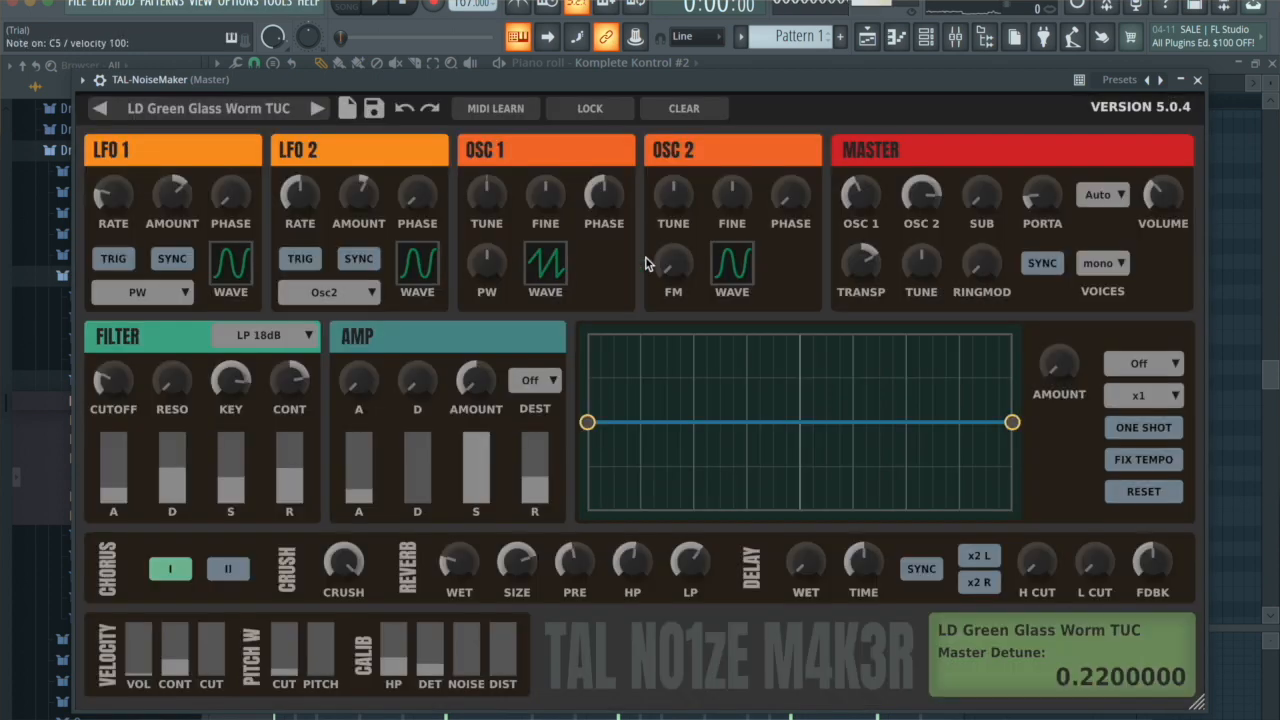
{"action": "left_click", "coordinate": [1197, 79]}
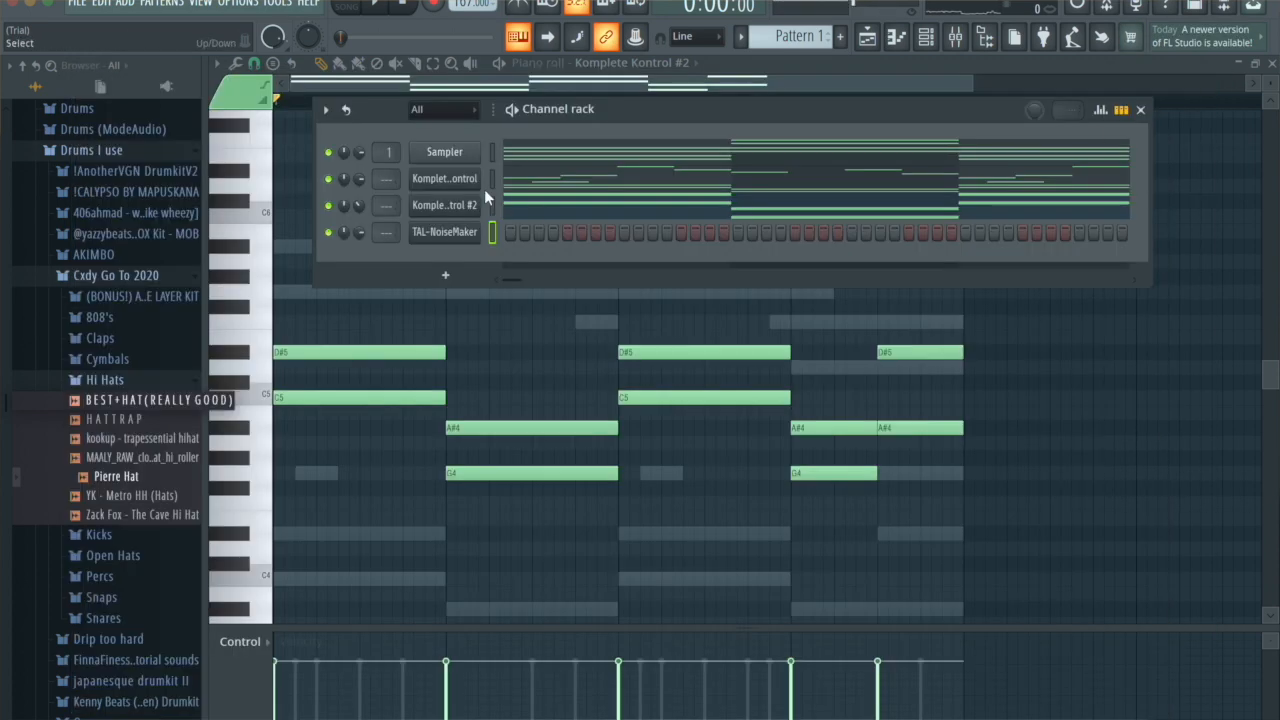
Copy the chord and melody notes from the first Komplete Kontrol channel into the TAL-NoiseMaker piano roll.
{"action": "left_click", "coordinate": [492, 179]}
{"action": "left_click", "coordinate": [492, 232]}
{"action": "key", "text": "F7"}
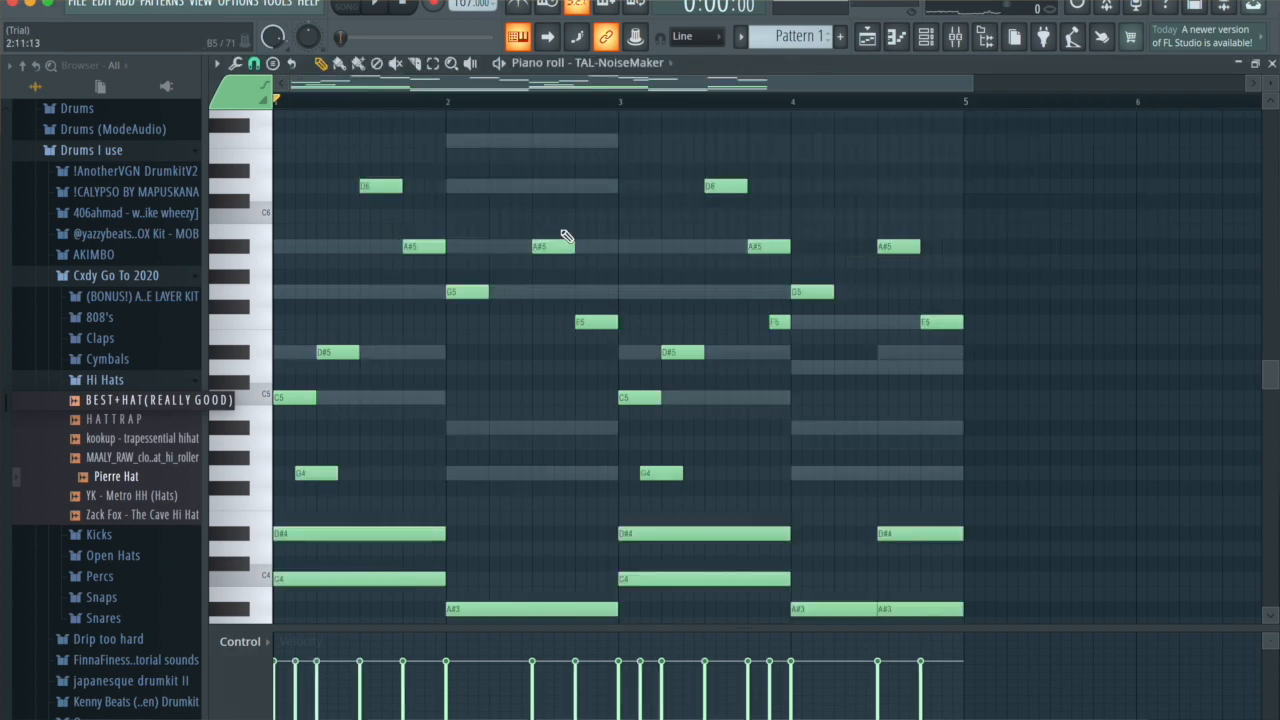
Delete the low chord notes from TAL-NoiseMaker, keeping only the melody, and play the pattern.
{"action": "scroll", "coordinate": [610, 375], "scroll_direction": "down", "scroll_amount": 4}
{"action": "left_click_drag", "start_coordinate": [958, 566], "coordinate": [337, 343]}
{"action": "key", "text": "Delete"}
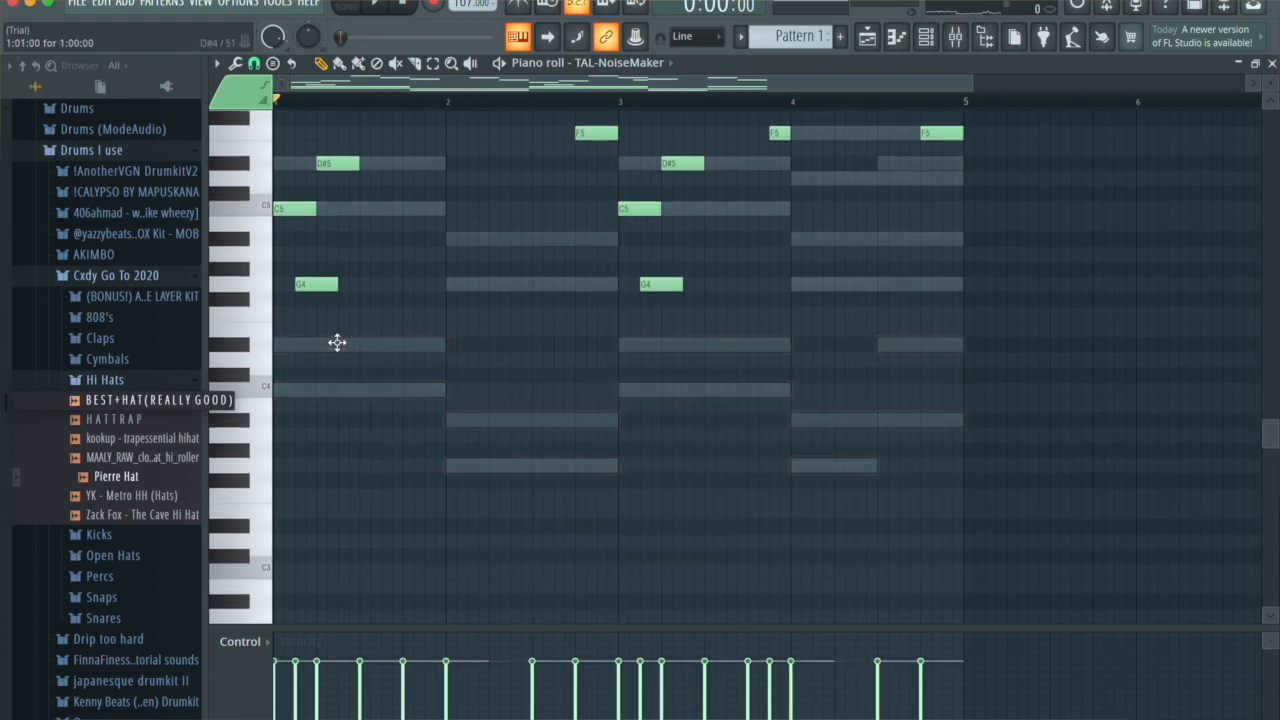
{"action": "scroll", "coordinate": [640, 347], "scroll_direction": "up", "scroll_amount": 2}
{"action": "key", "text": "space"}
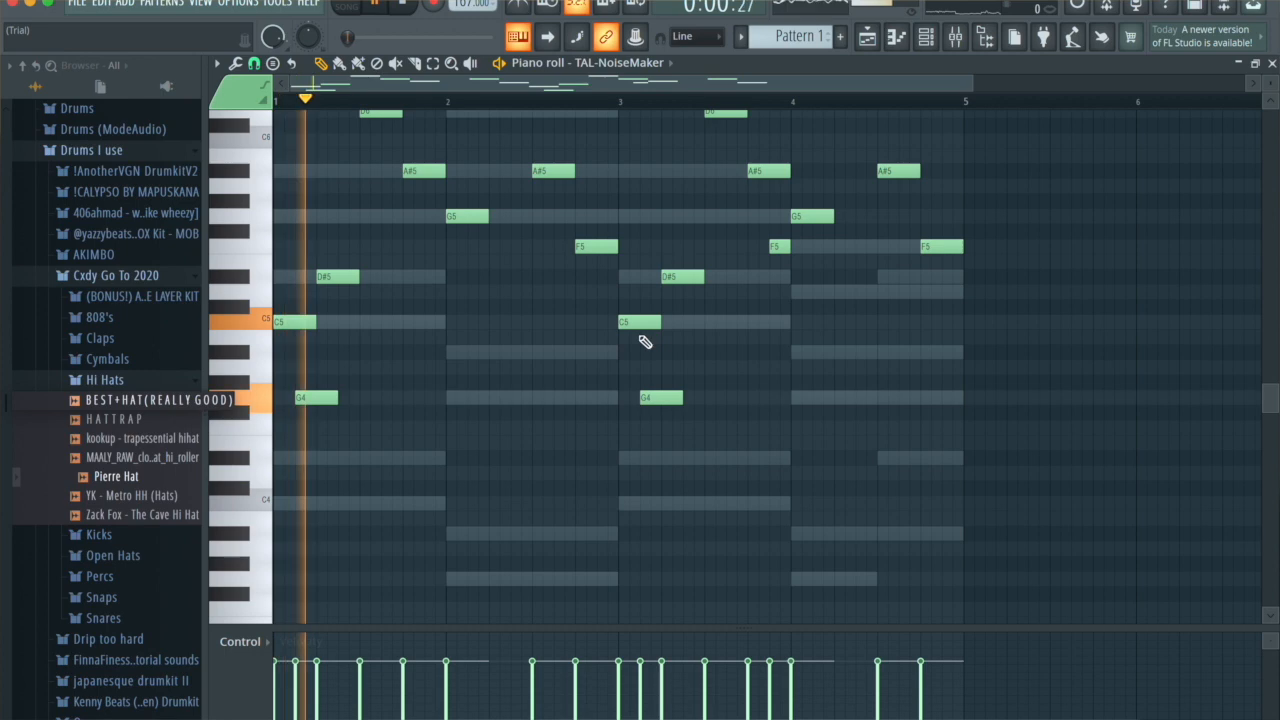
{"action": "scroll", "coordinate": [645, 342], "scroll_direction": "up", "scroll_amount": 2}
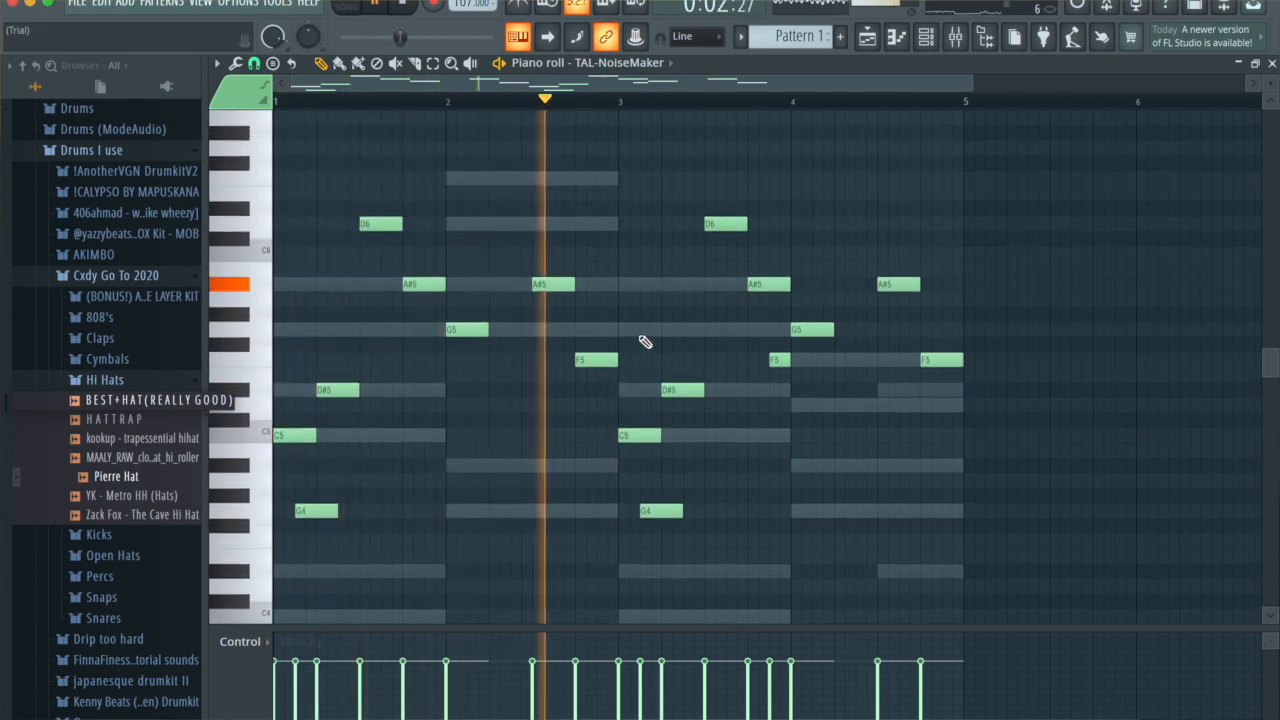
{"action": "key", "text": "space"}
Transpose all notes of the first Komplete Kontrol channel up one octave and play the pattern.
{"action": "left_click", "coordinate": [898, 42]}
{"action": "left_click", "coordinate": [492, 182]}
{"action": "left_click", "coordinate": [592, 188]}
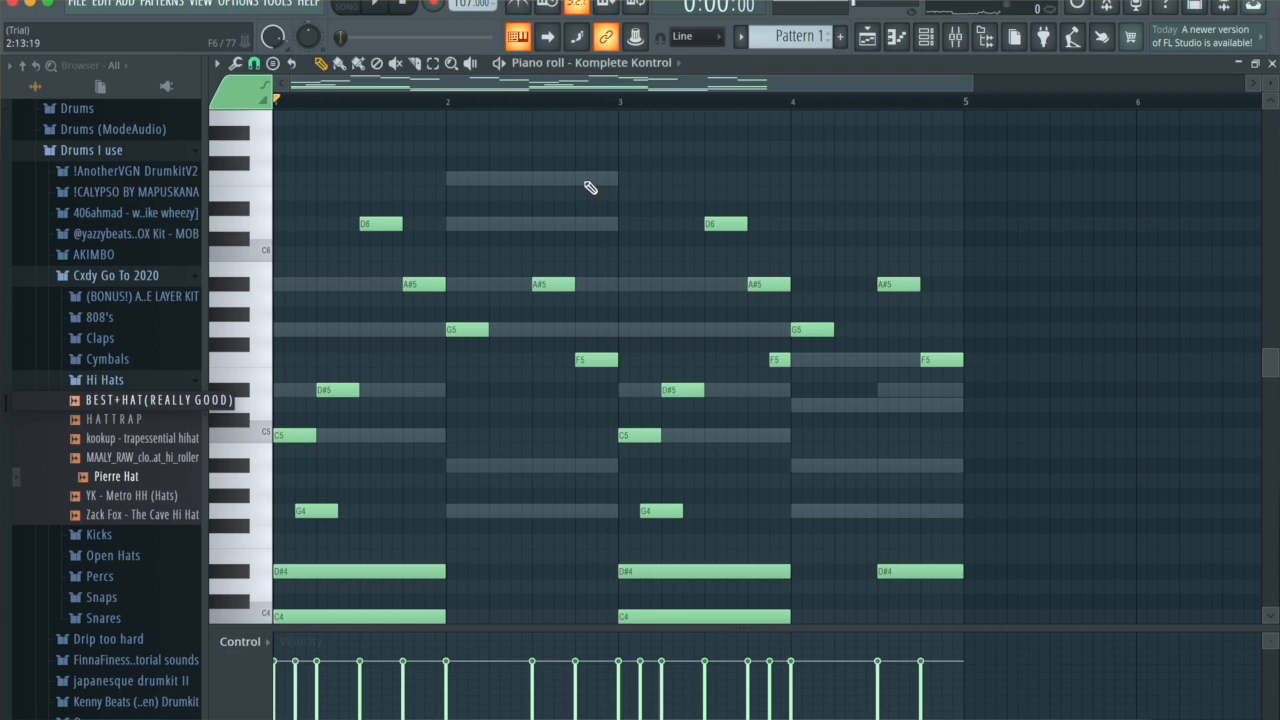
{"action": "key", "text": "F6"}
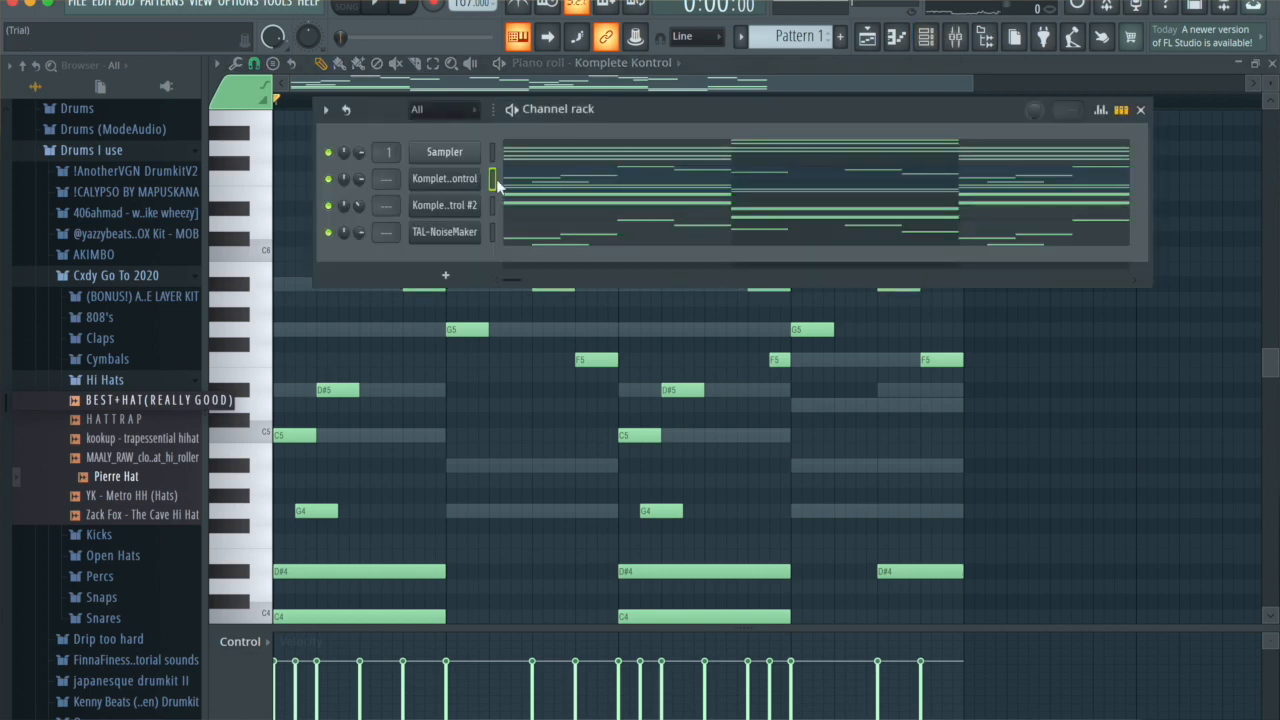
{"action": "left_click", "coordinate": [898, 38]}
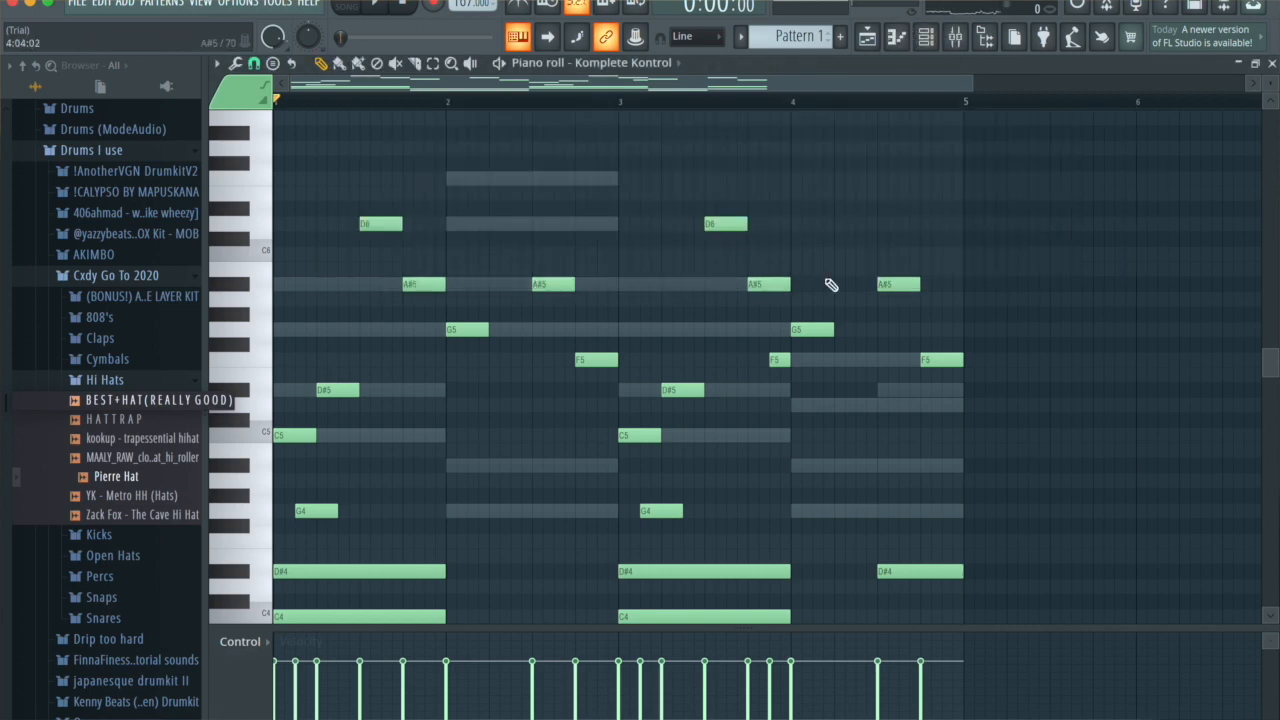
{"action": "scroll", "coordinate": [830, 285], "scroll_direction": "down", "scroll_amount": 2}
{"action": "scroll", "coordinate": [830, 285], "scroll_direction": "down", "scroll_amount": 1}
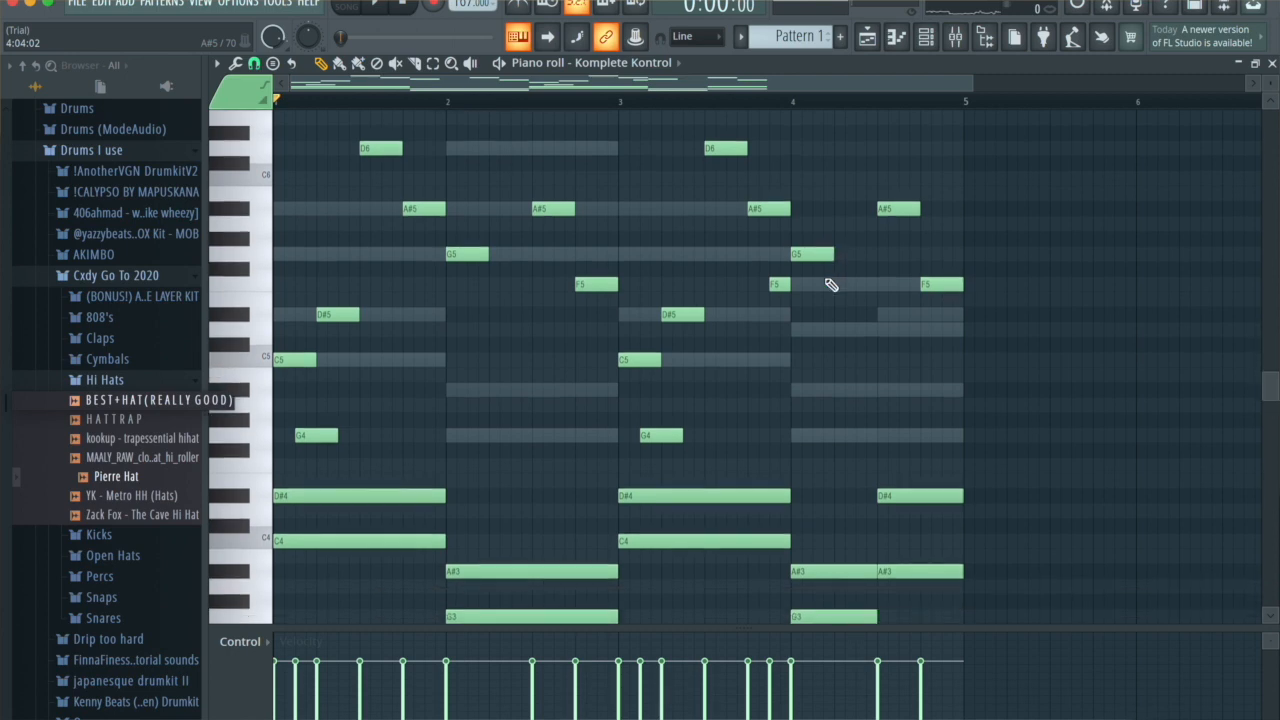
{"action": "key", "text": "ctrl+Up"}
{"action": "key", "text": "space"}
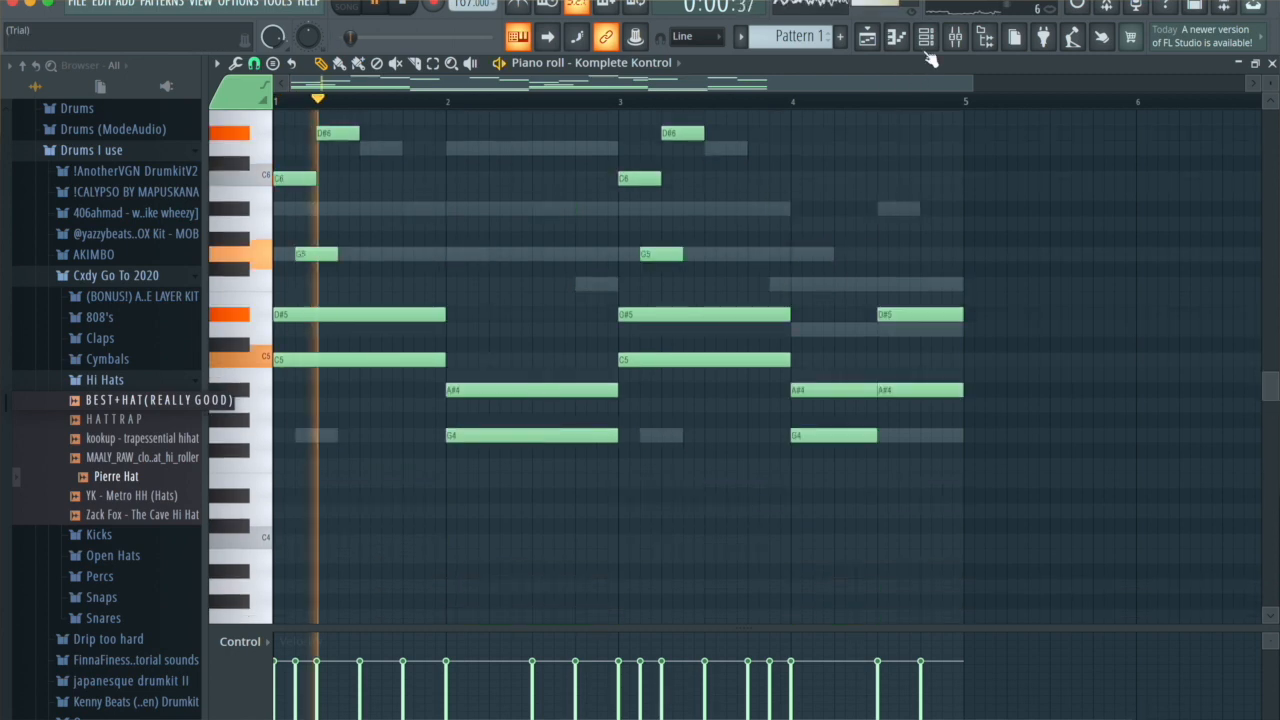
{"action": "left_click", "coordinate": [898, 38]}
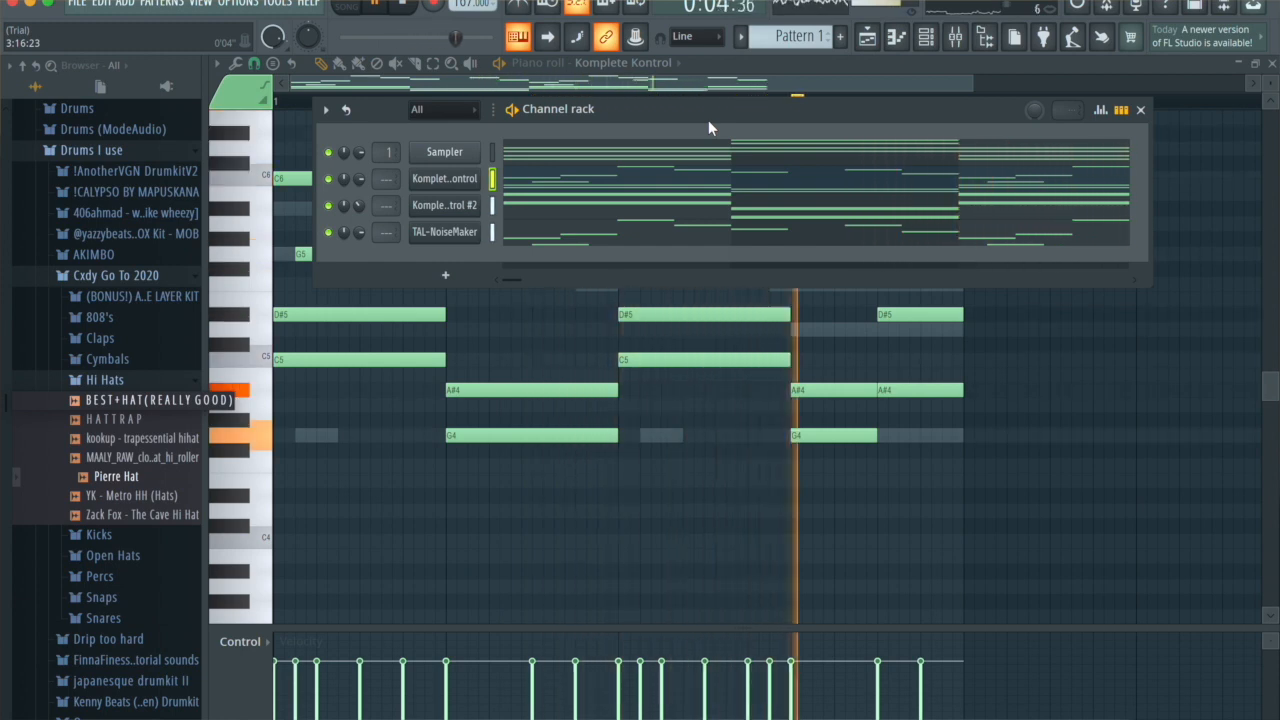
{"action": "key", "text": "space"}
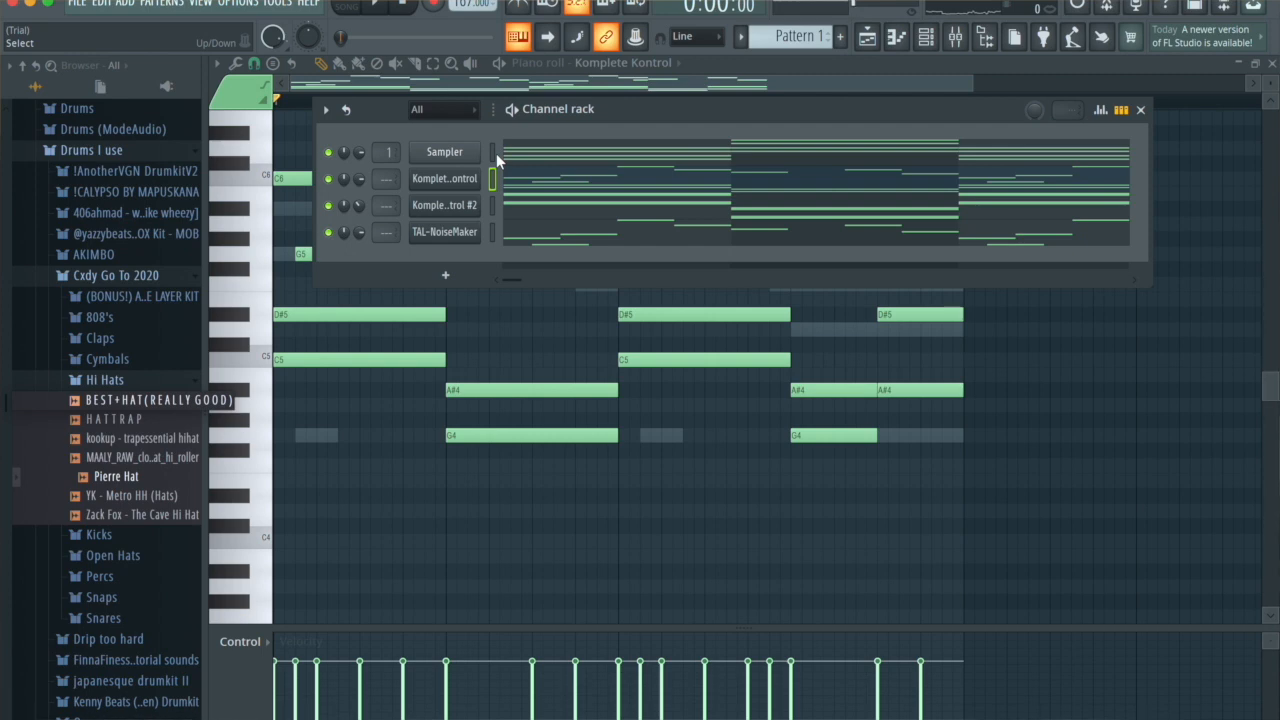
Transpose all four channels in the channel rack by -4 semitones and play the pattern.
{"action": "double_click", "coordinate": [495, 154]}
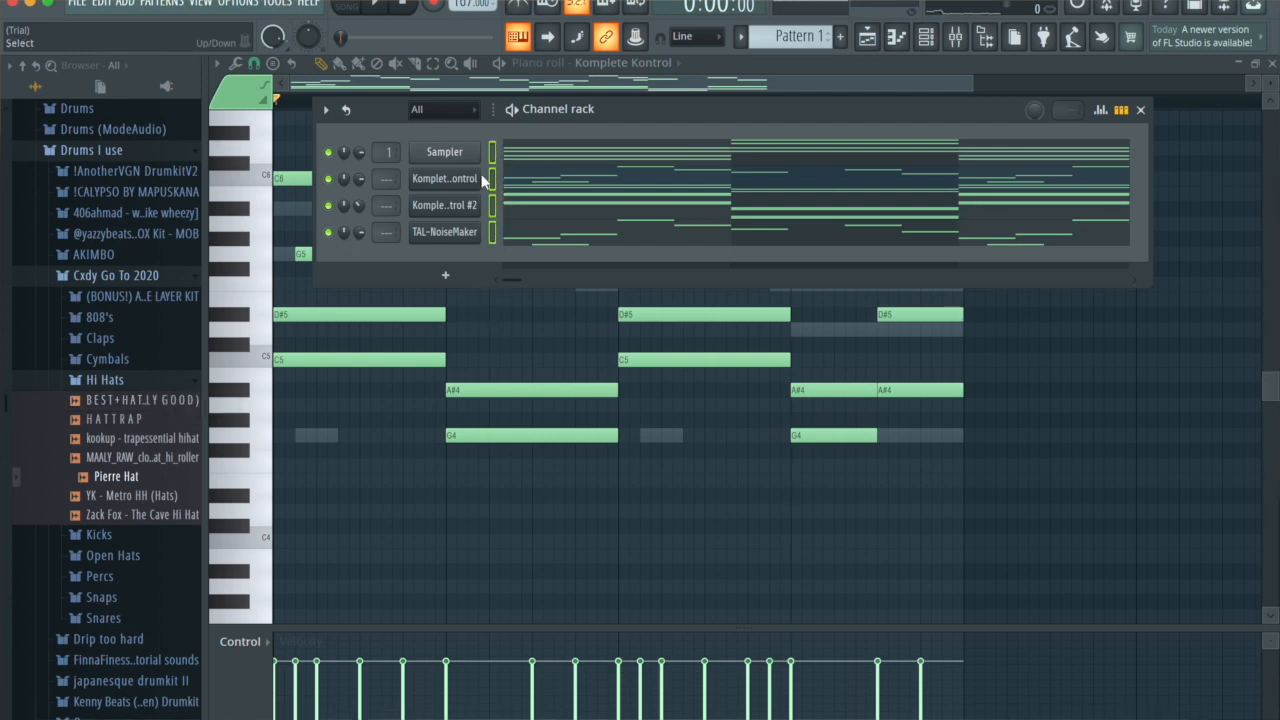
{"action": "left_click", "coordinate": [326, 110]}
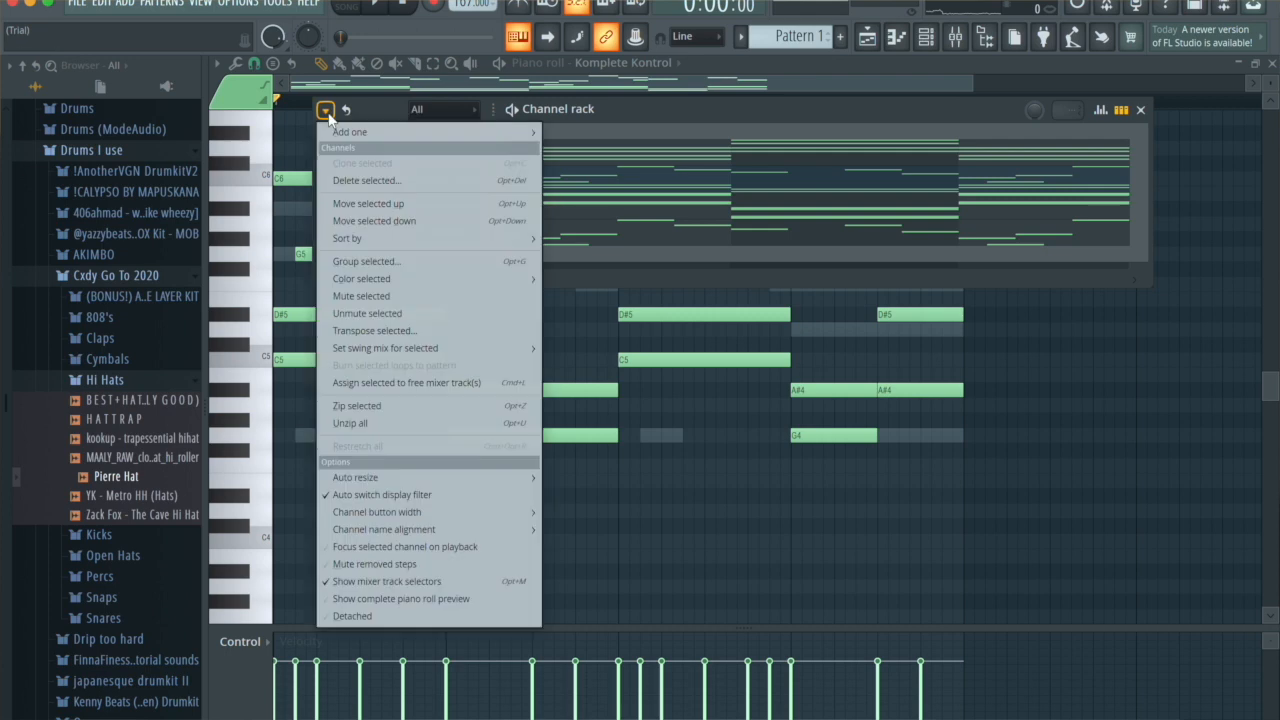
{"action": "left_click", "coordinate": [373, 331]}
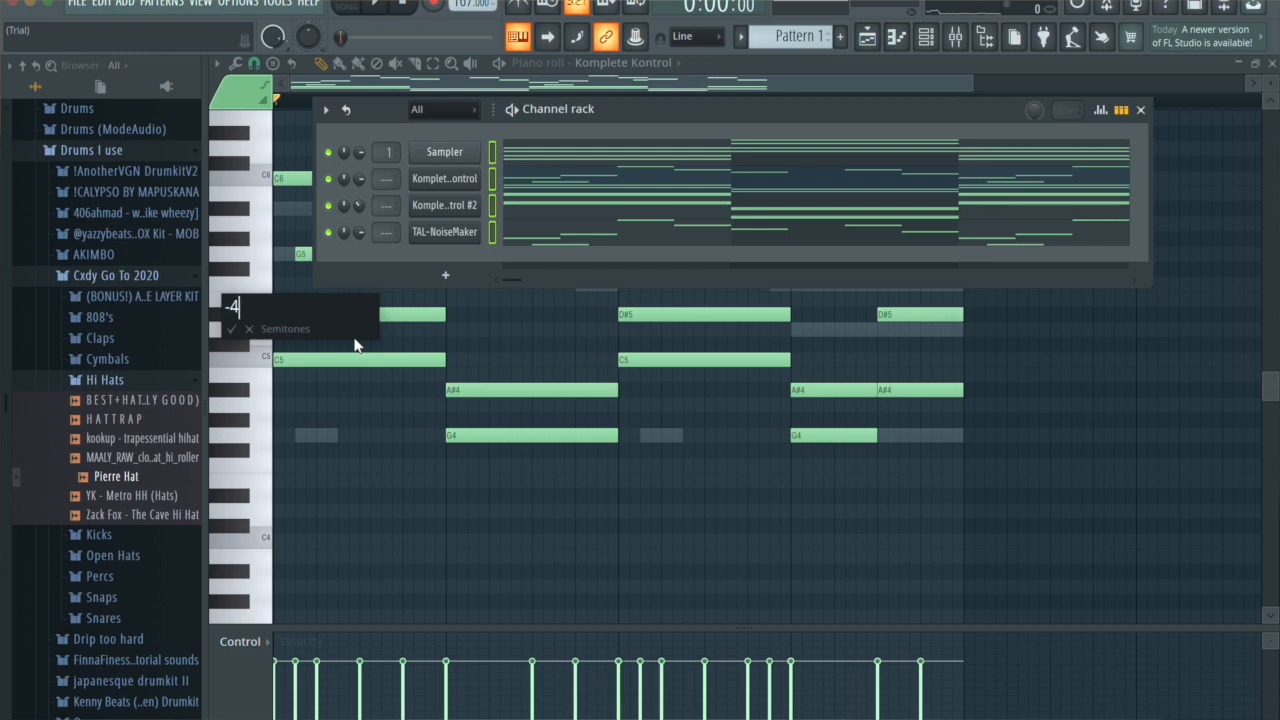
{"action": "type", "text": "-4"}
{"action": "key", "text": "Return"}
{"action": "key", "text": "space"}
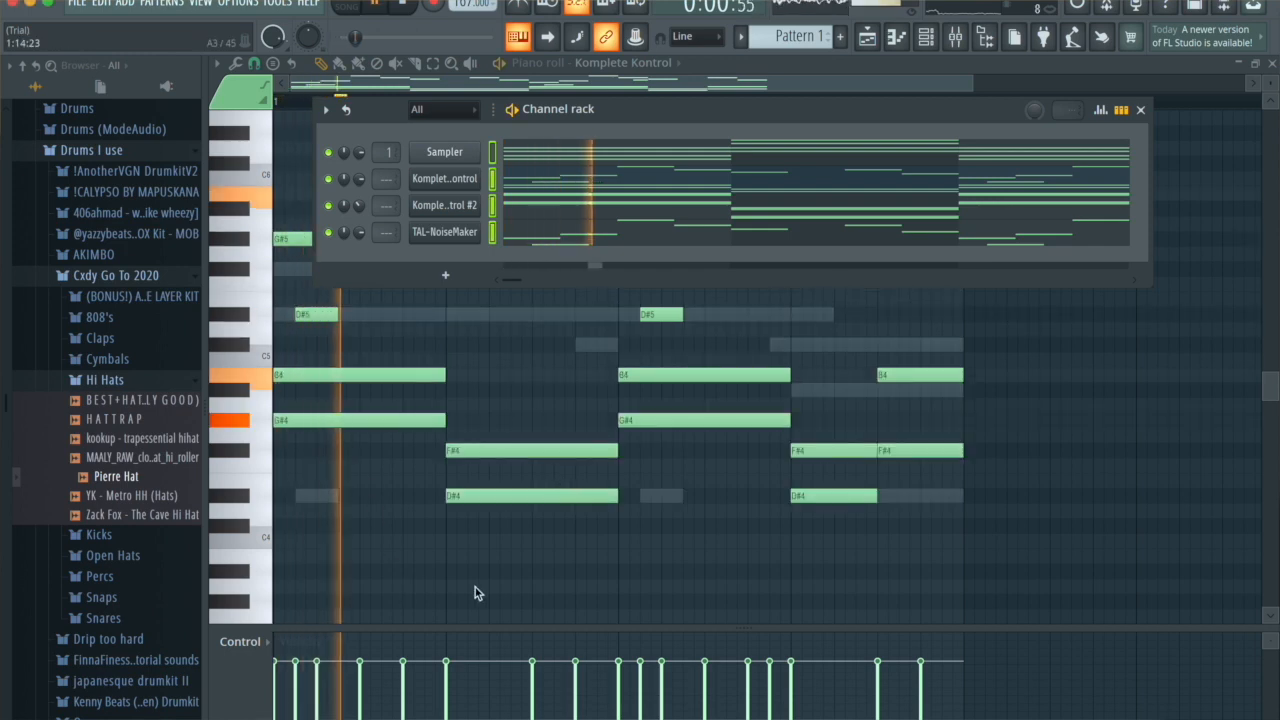